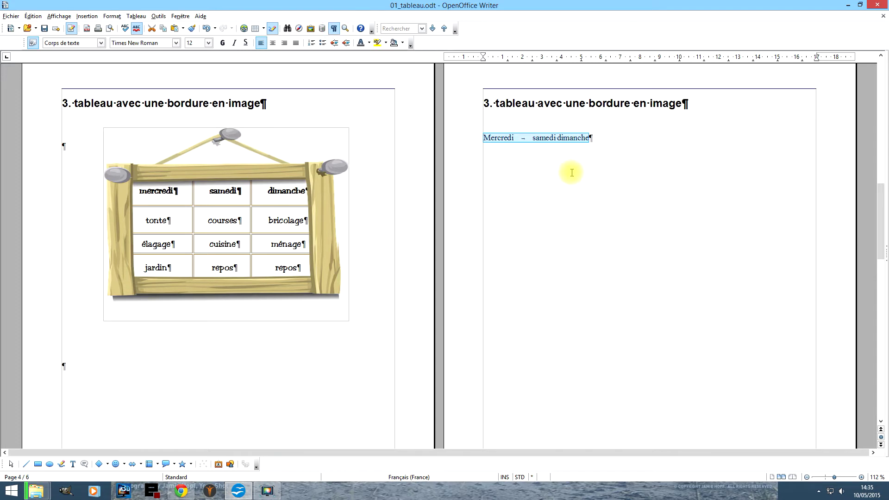
# - Replace the space between "samedi" and "dimanche" with a tab in the line of weekdays
pyautogui.click(610, 139)
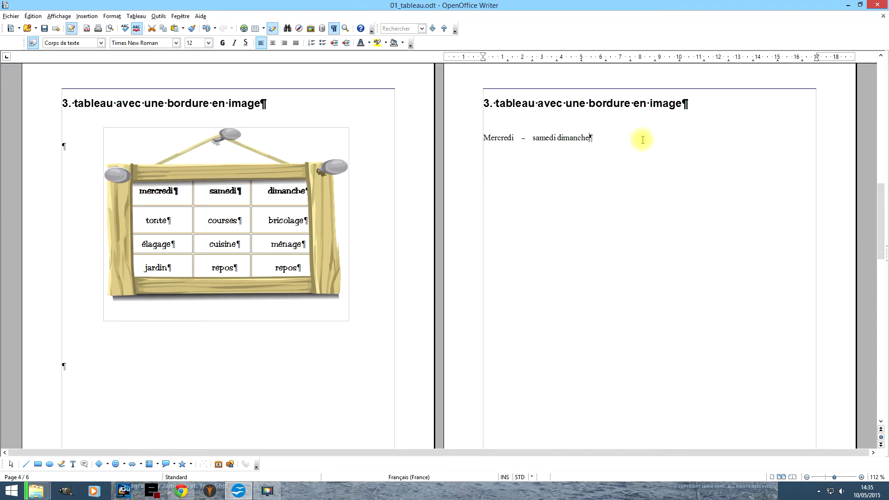
pyautogui.press('BackSpace')
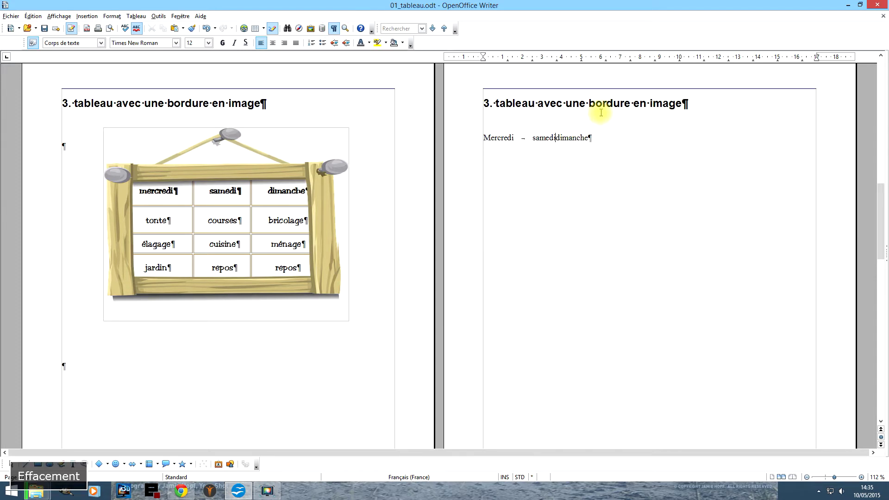
pyautogui.press('Tab')
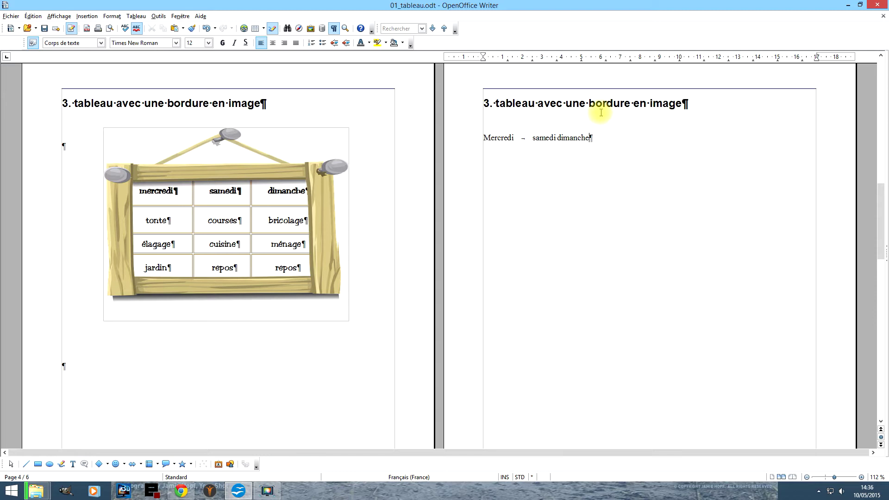
# - Add a second line below the weekdays with the tab-separated entries "tonte", "courses" and "bricolage"
pyautogui.press('Return')
pyautogui.write('ton')
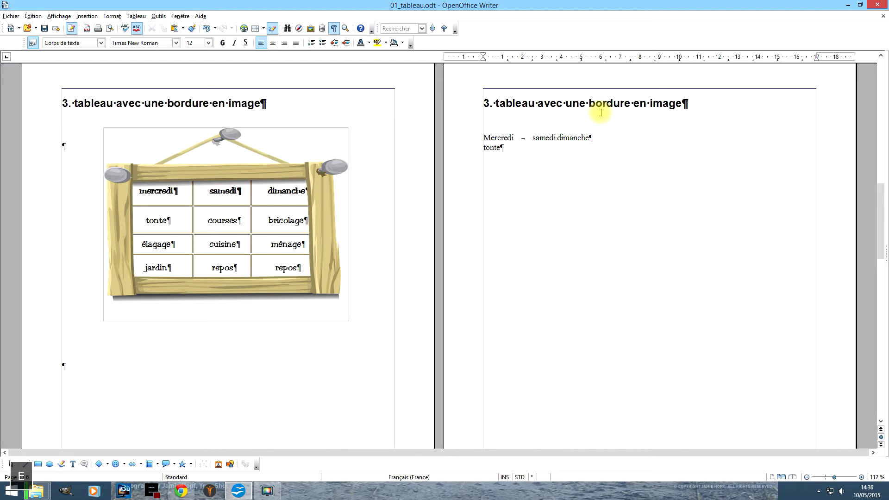
pyautogui.write('te')
pyautogui.press('Tab')
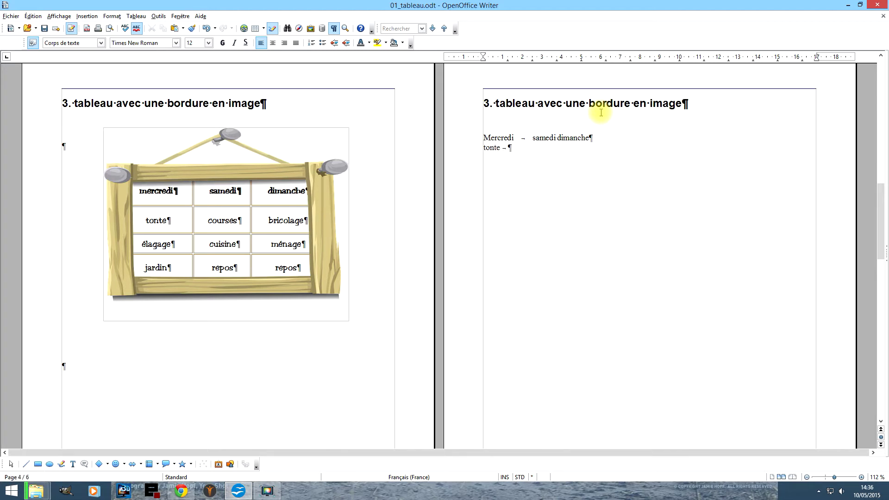
pyautogui.write('courses')
pyautogui.press('Tab')
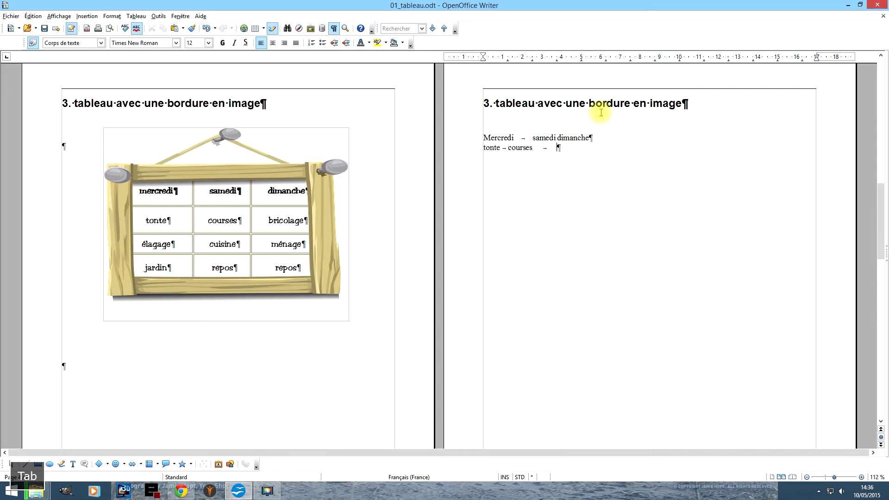
pyautogui.write('bricola')
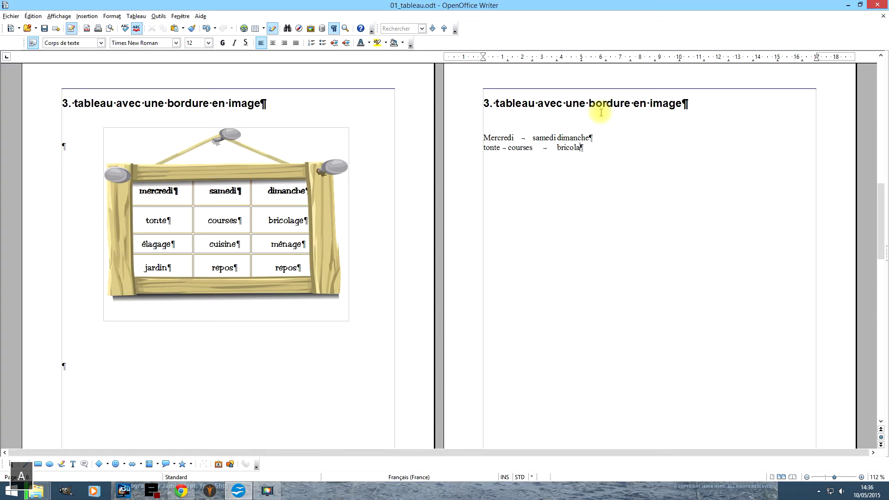
pyautogui.write('ge')
# - Add a third line with the tab-separated entries "élagage", "cuisine" and "ménage"
pyautogui.press('Return')
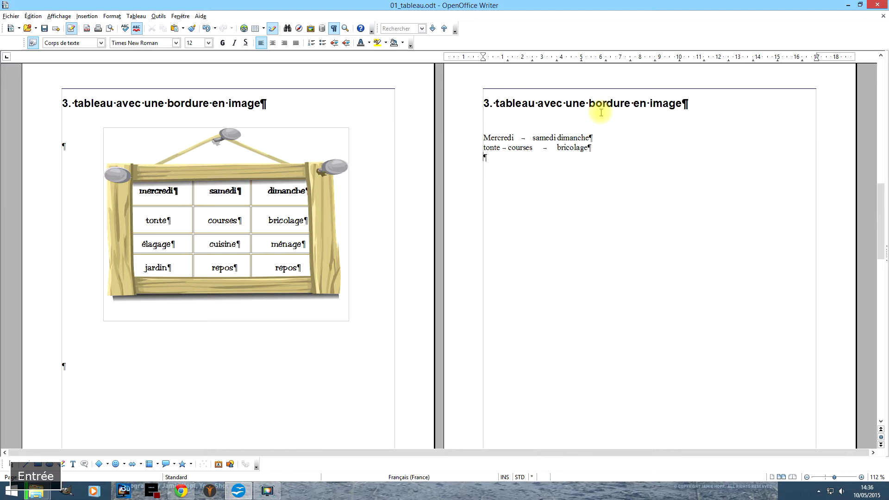
pyautogui.write('éla')
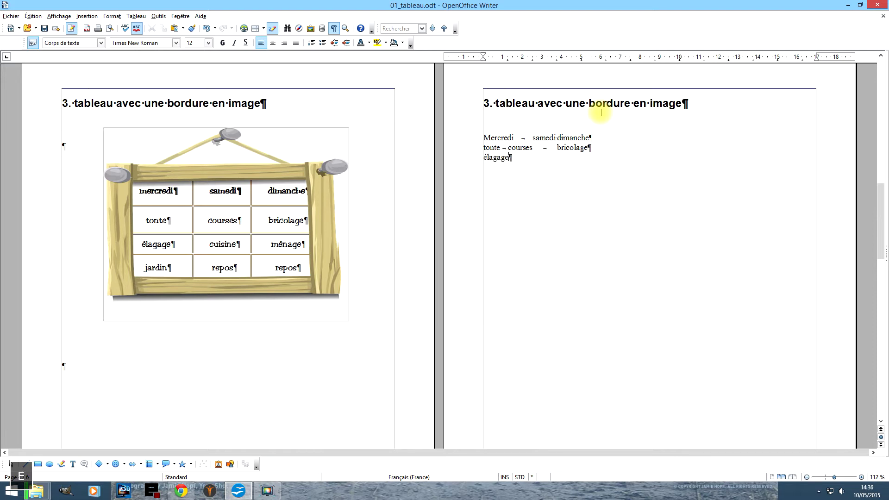
pyautogui.write('gage')
pyautogui.press('Tab')
pyautogui.write('cuisine')
pyautogui.press('Tab')
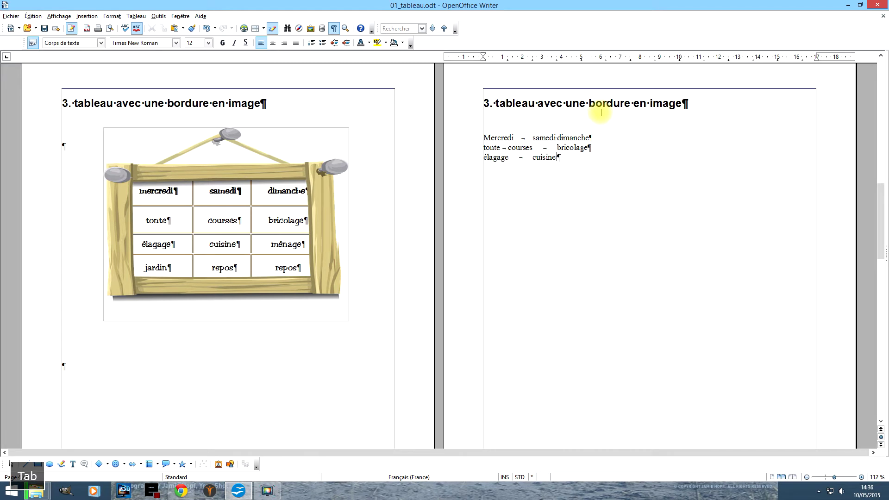
pyautogui.write('ménage')
pyautogui.hotkey('ctrl', 'Left')
pyautogui.press('BackSpace')
pyautogui.press('Tab')
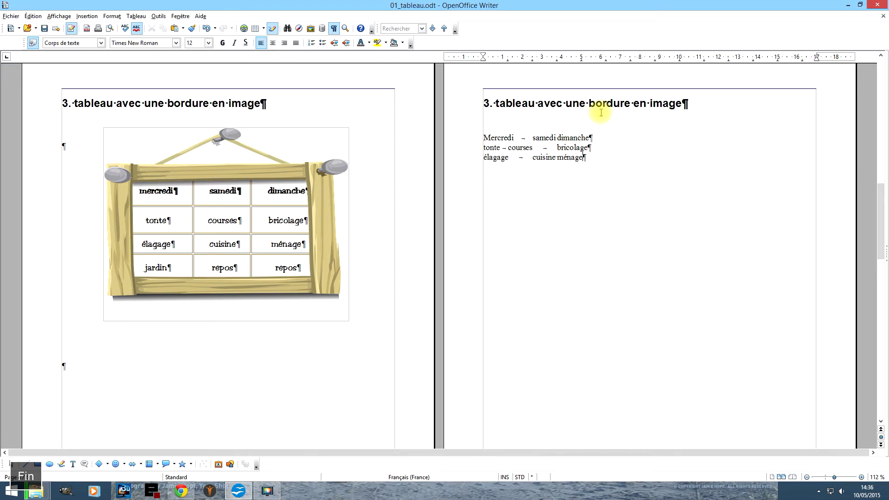
# - Add a fourth line with the tab-separated entries "jardin", "repos" and "repos"
pyautogui.press('Return')
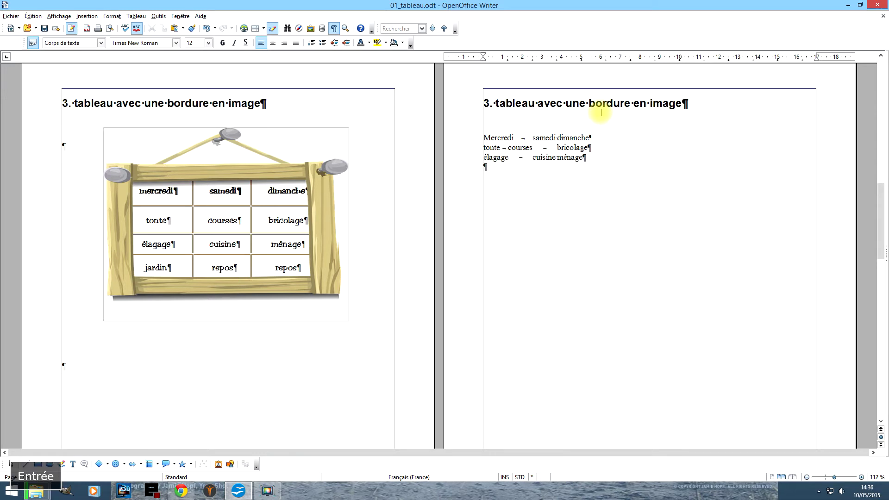
pyautogui.write('jardi')
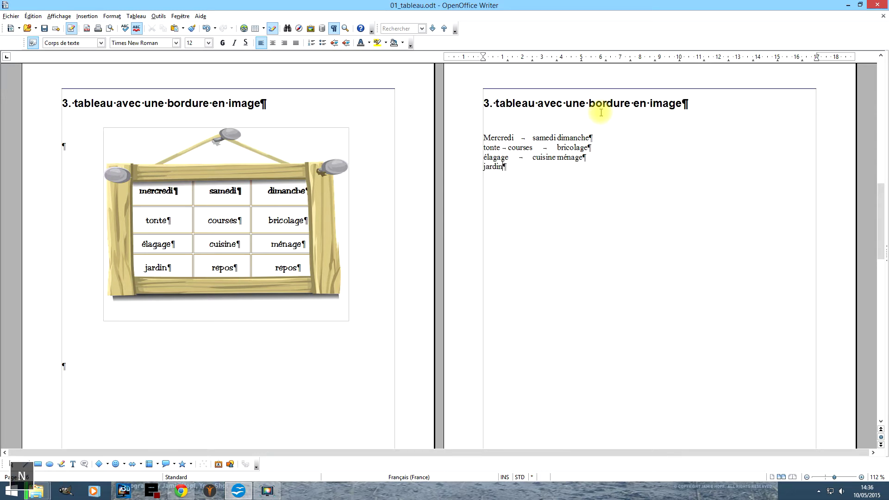
pyautogui.write('n')
pyautogui.press('Tab')
pyautogui.write('repos')
pyautogui.press('Tab')
# - Convert the four tab-separated lines, from "Mercredi" to the last "repos", into a table
pyautogui.hotkey('shift', 'Up')
pyautogui.hotkey('shift', 'Up')
pyautogui.hotkey('shift', 'Up')
pyautogui.hotkey('shift', 'Home')
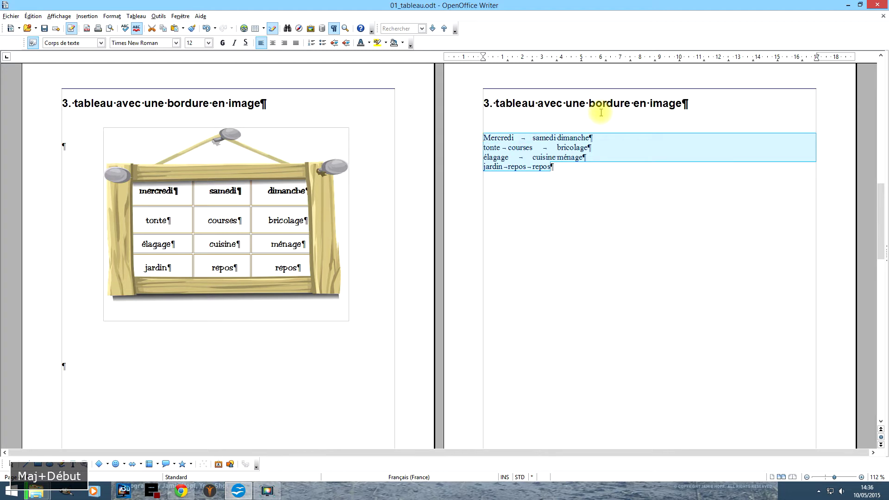
pyautogui.hotkey('ctrl', 'F12')
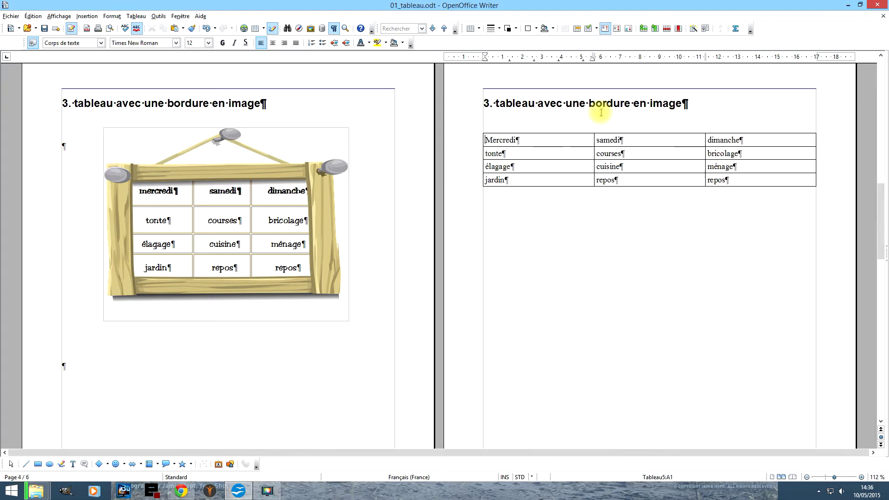
# - Centre the text horizontally in all cells of the new table and hide the nonprinting characters
pyautogui.hotkey('shift', 'Down')
pyautogui.hotkey('shift', 'Down')
pyautogui.hotkey('shift', 'Down')
pyautogui.hotkey('shift', 'Right')
pyautogui.hotkey('shift', 'Right')
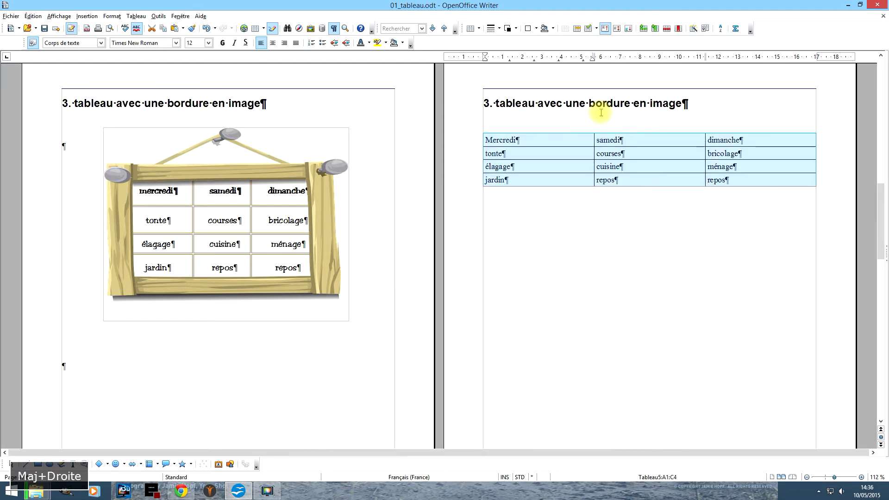
pyautogui.hotkey('ctrl', 'e')
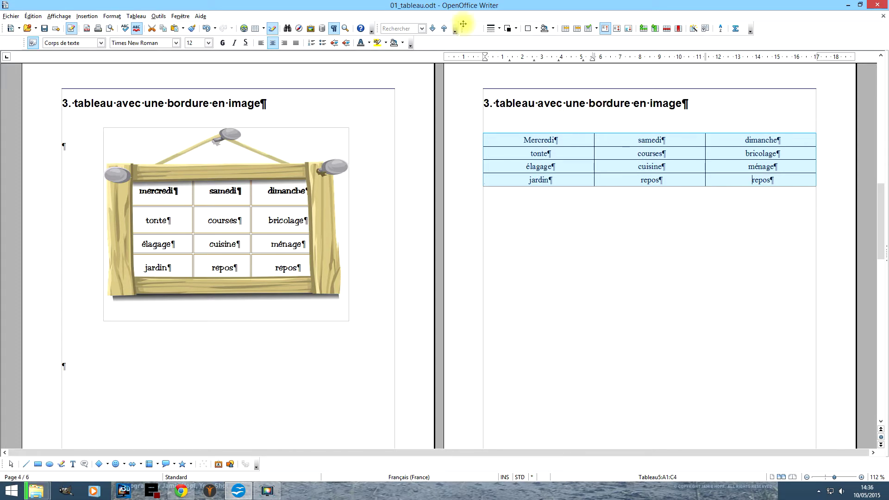
pyautogui.click(333, 28)
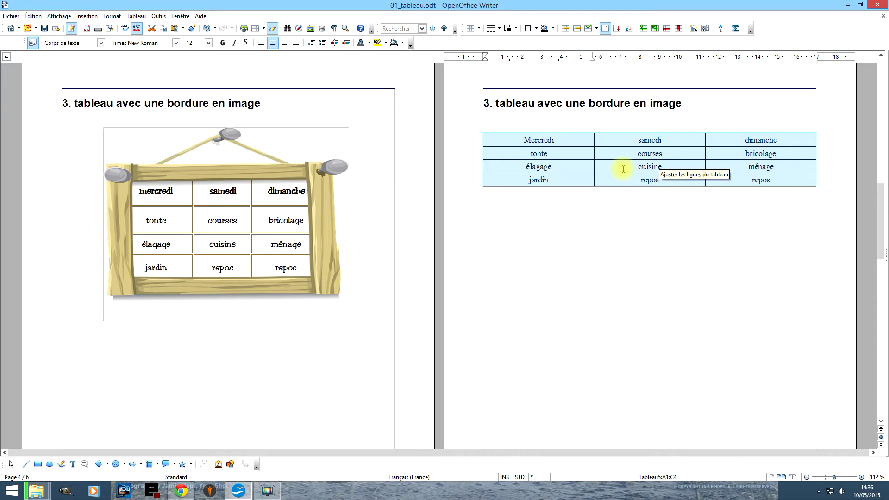
# - Narrow the table to about 13 cm wide by its right edge and set its alignment to Centre
pyautogui.click(605, 166)
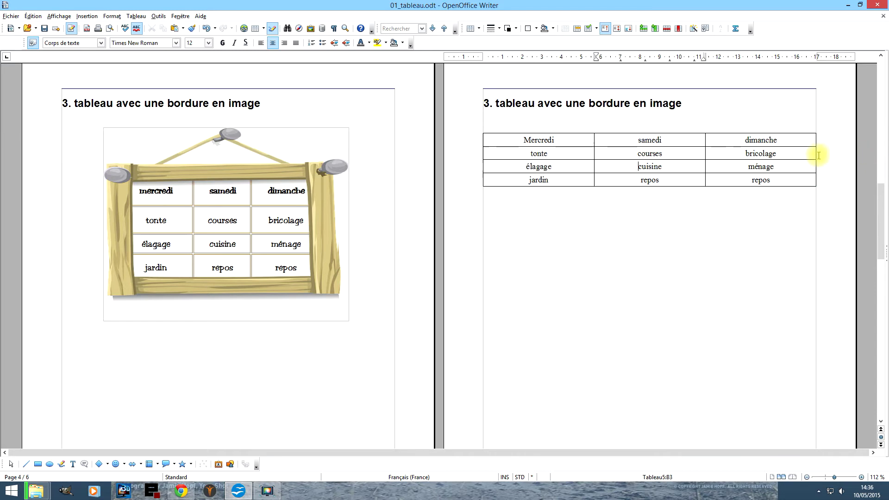
pyautogui.moveTo(816, 155); pyautogui.dragTo(653, 163)
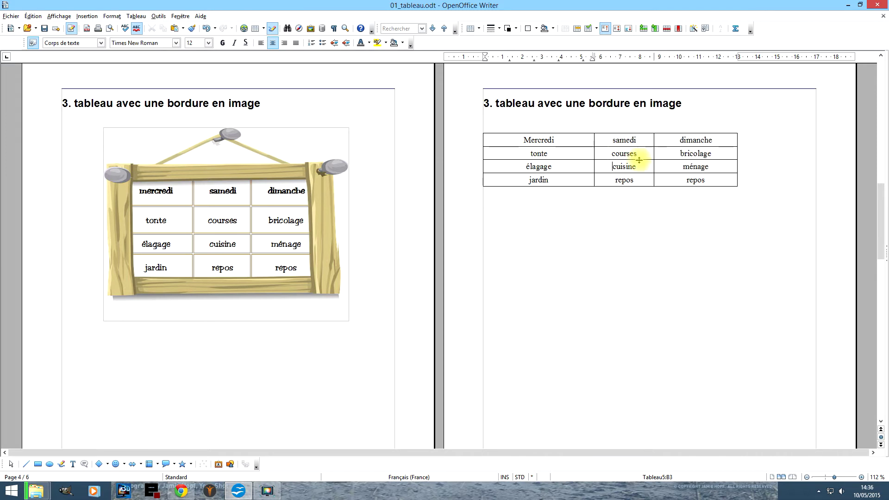
pyautogui.click(579, 144)
pyautogui.keyDown('shift'); pyautogui.click(734, 180); pyautogui.keyUp('shift')
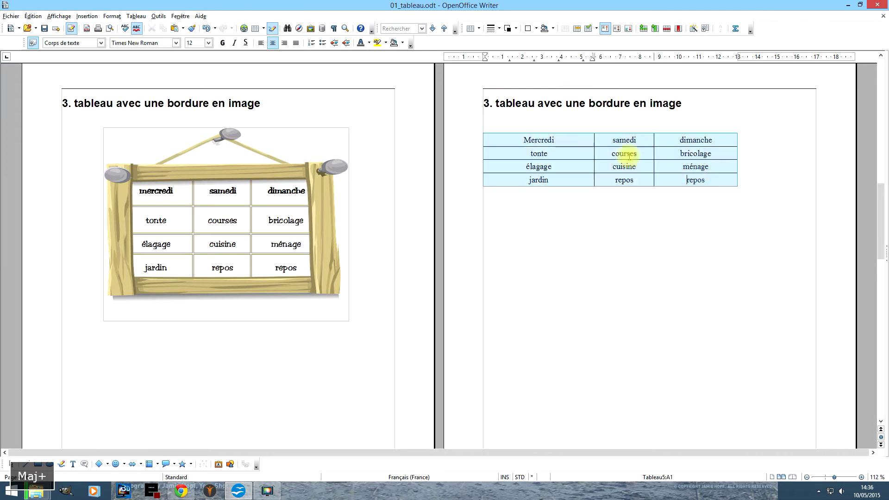
pyautogui.rightClick(587, 150)
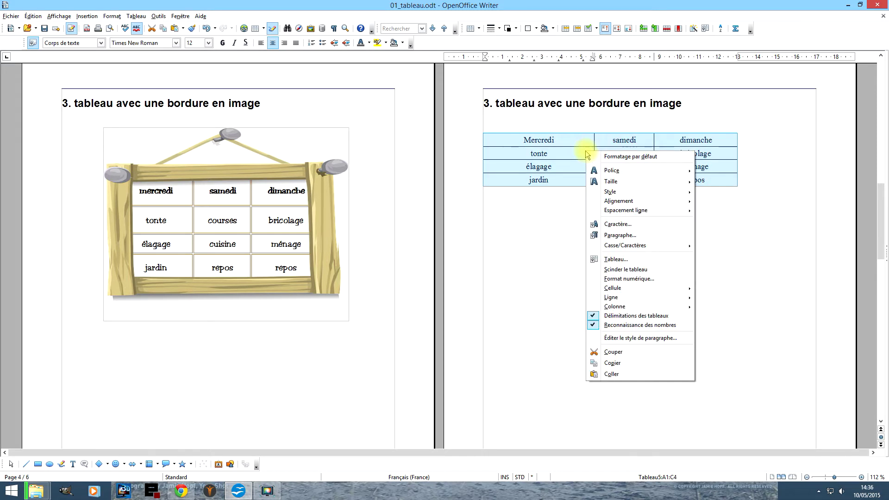
pyautogui.click(661, 261)
pyautogui.click(698, 273)
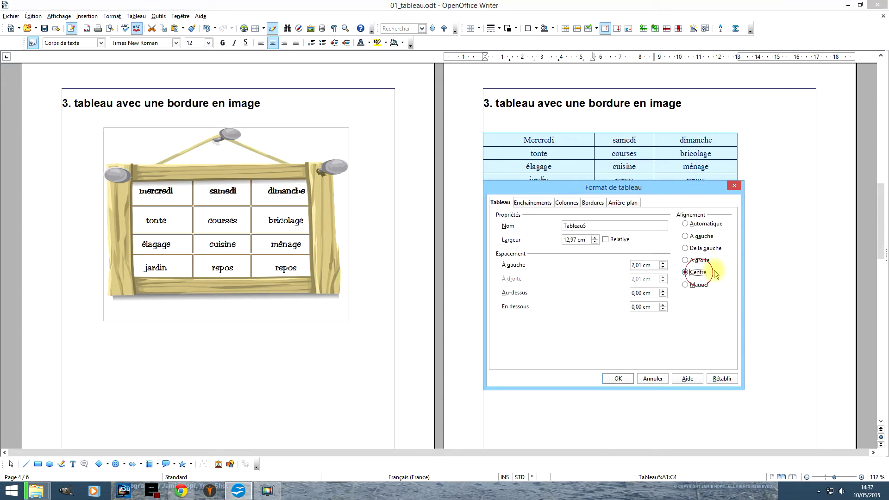
pyautogui.click(629, 380)
# - Distribute the table's three columns evenly
pyautogui.click(136, 16)
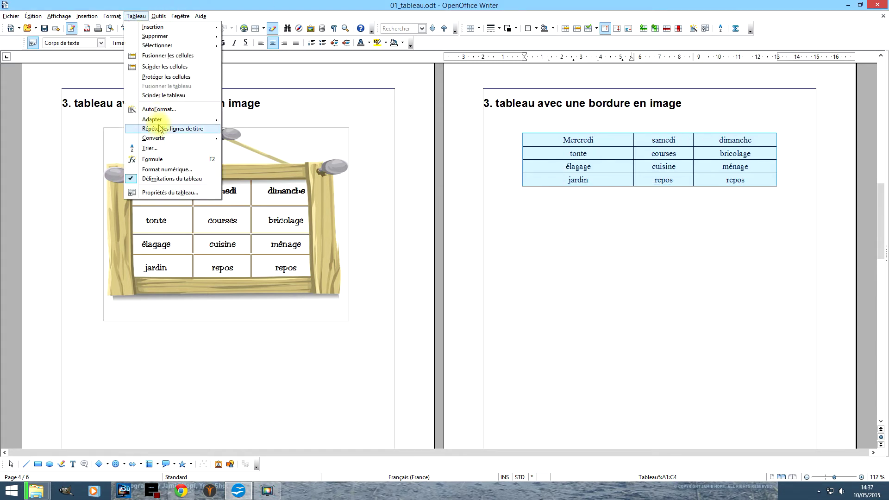
pyautogui.moveTo(166, 121)
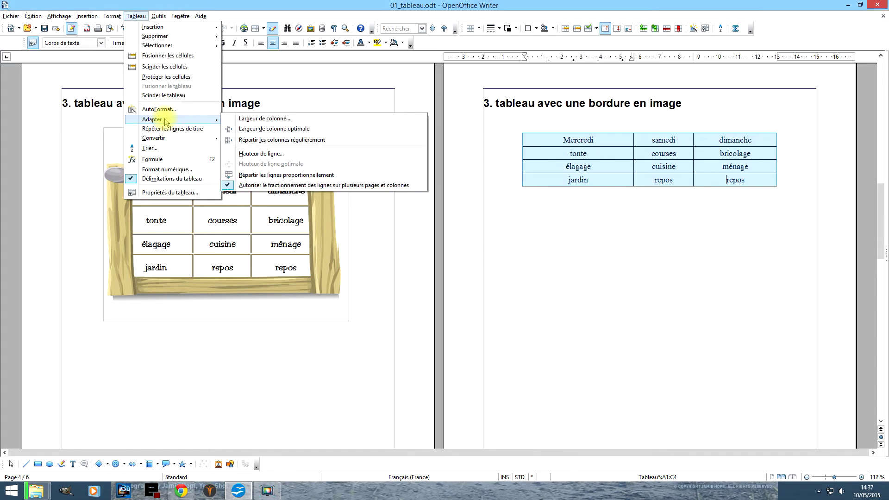
pyautogui.click(302, 140)
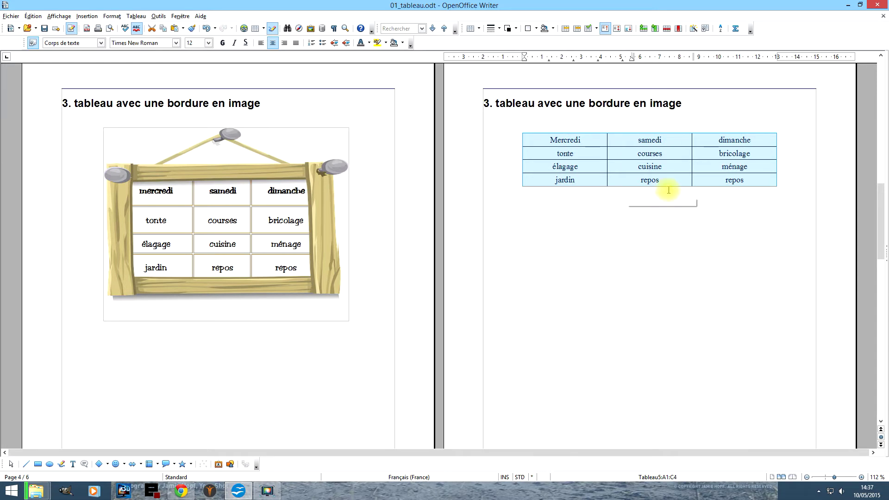
# - Make the header row with "Mercredi", "samedi" and "dimanche" bold
pyautogui.click(684, 155)
pyautogui.click(518, 140)
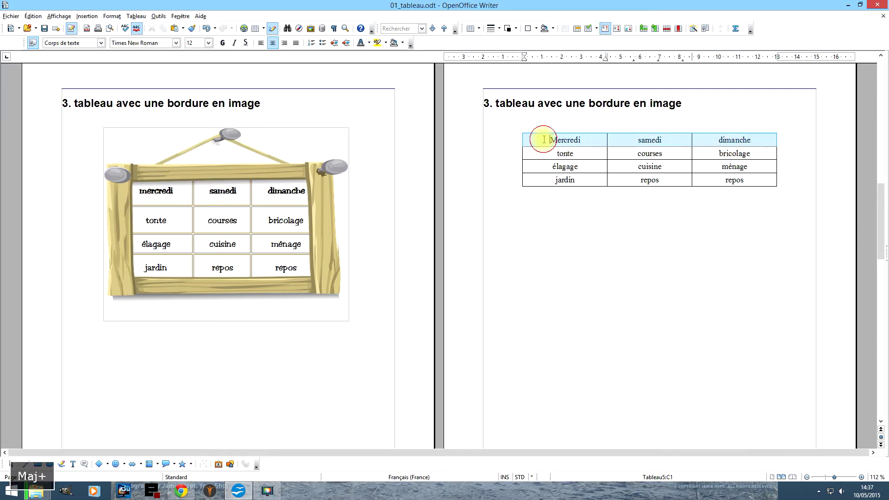
pyautogui.click(222, 43)
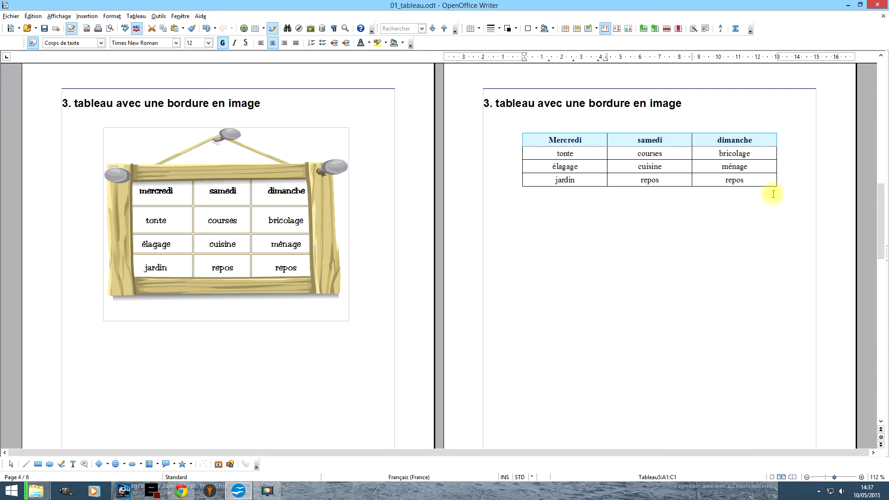
# - Set the height of all four table rows to 1,5 cm
pyautogui.click(676, 180)
pyautogui.click(585, 140)
pyautogui.keyDown('shift'); pyautogui.click(760, 184); pyautogui.keyUp('shift')
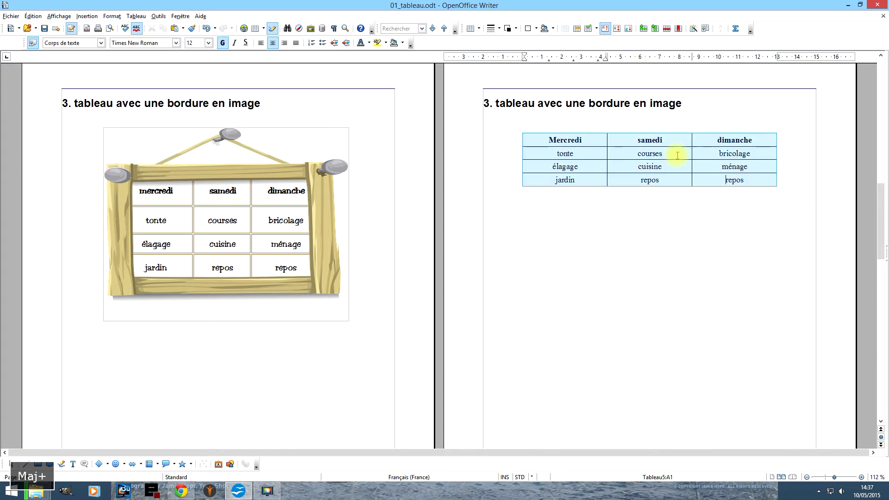
pyautogui.rightClick(669, 155)
pyautogui.moveTo(738, 297)
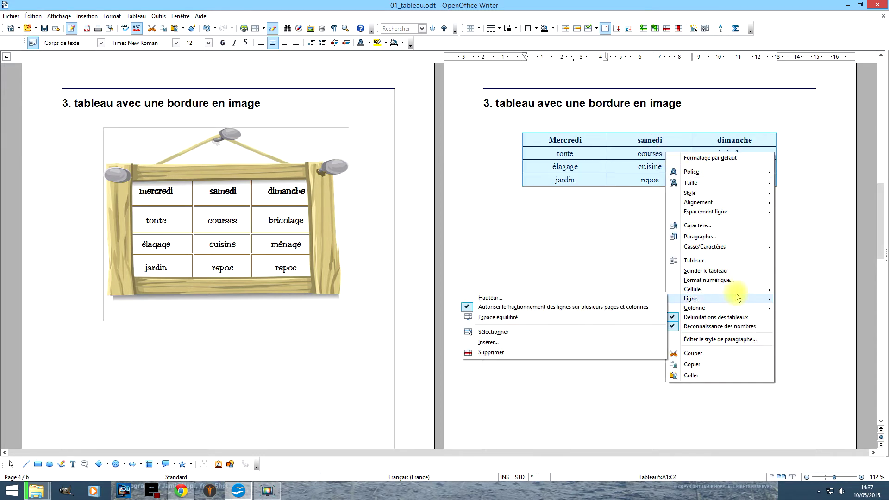
pyautogui.click(576, 299)
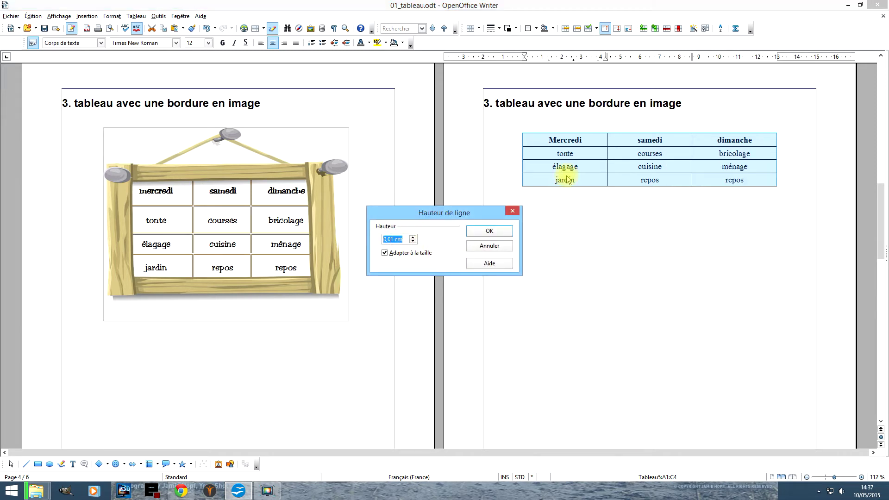
pyautogui.write('1,5')
pyautogui.press('Return')
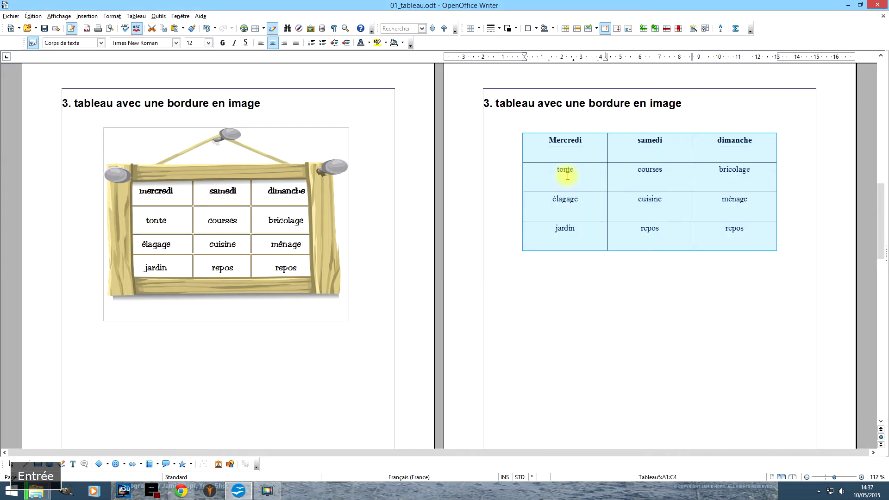
# - Centre the contents of all table cells vertically, then deselect the table
pyautogui.click(675, 264)
pyautogui.click(576, 148)
pyautogui.keyDown('shift'); pyautogui.click(738, 232); pyautogui.keyUp('shift')
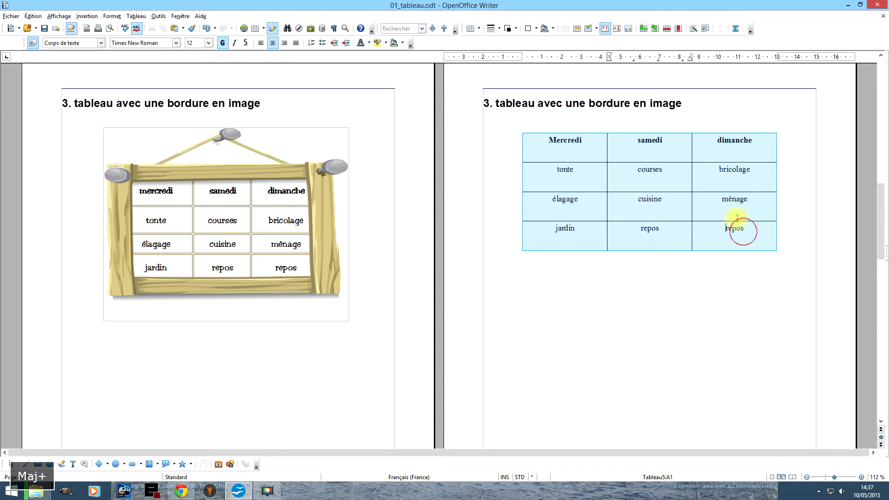
pyautogui.click(616, 29)
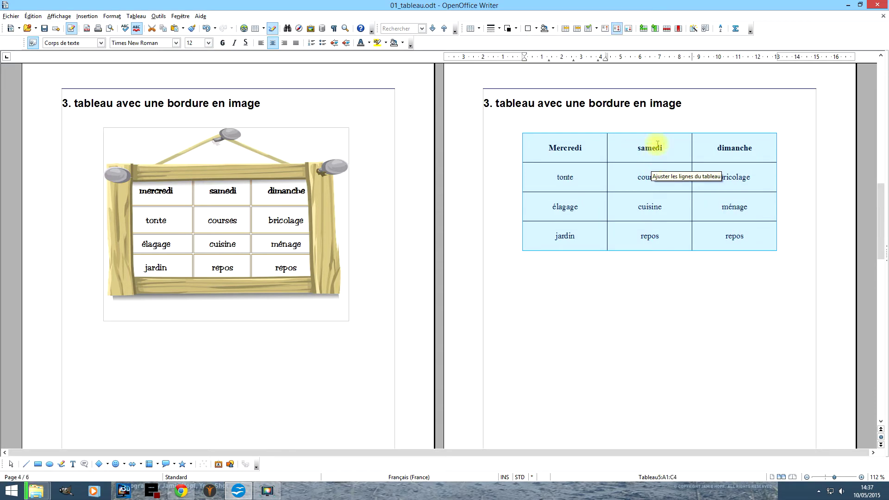
pyautogui.click(626, 124)
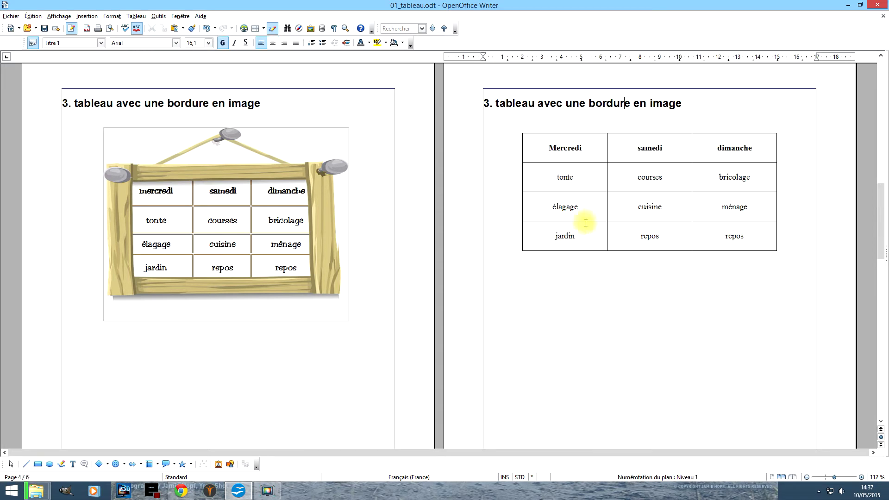
# - Select all table cells and set their inner borders to the 2,60 pt double line style, removing the outer borders
pyautogui.scroll(-10, 590, 147)
pyautogui.scroll(-5, 664, 237)
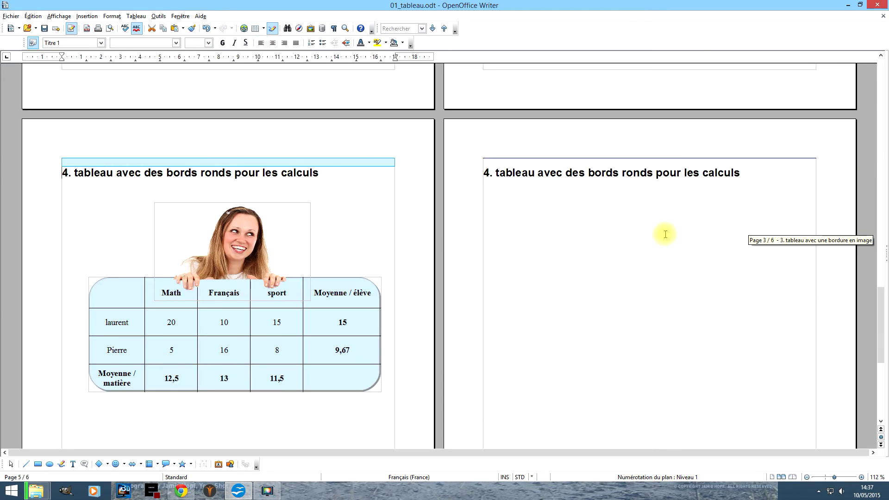
pyautogui.scroll(15, 665, 237)
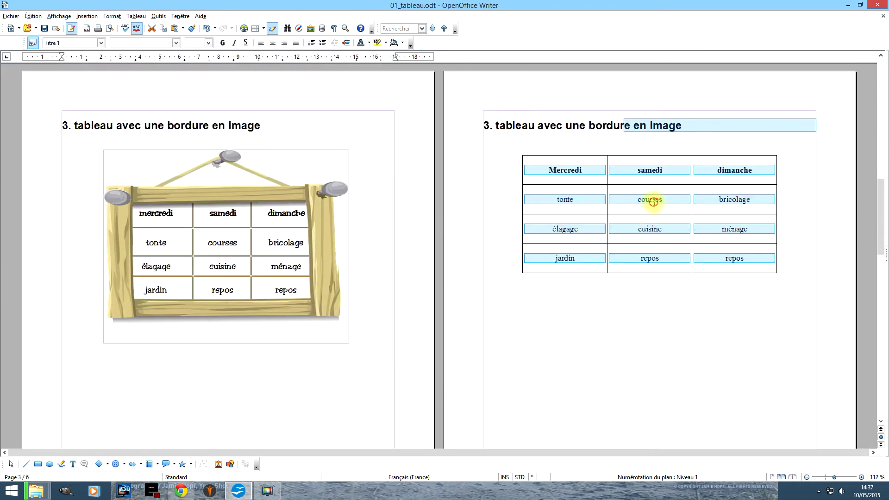
pyautogui.click(565, 170)
pyautogui.keyDown('shift'); pyautogui.click(735, 256); pyautogui.keyUp('shift')
pyautogui.rightClick(659, 197)
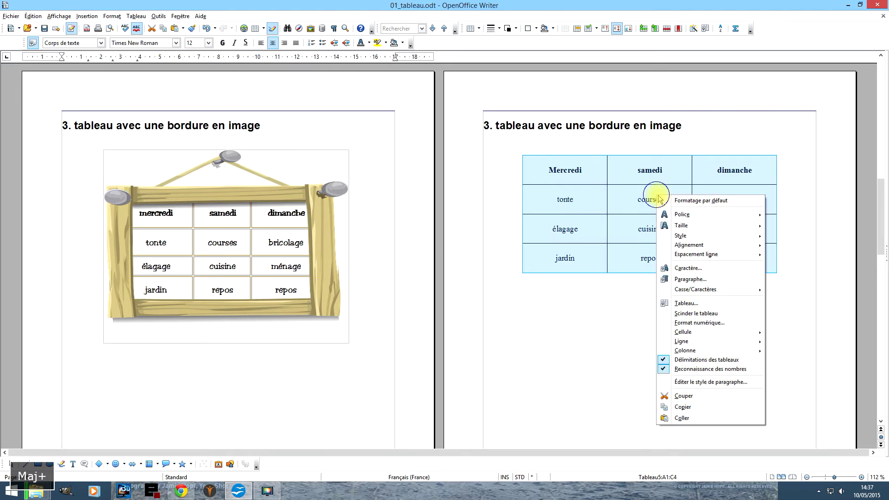
pyautogui.click(714, 303)
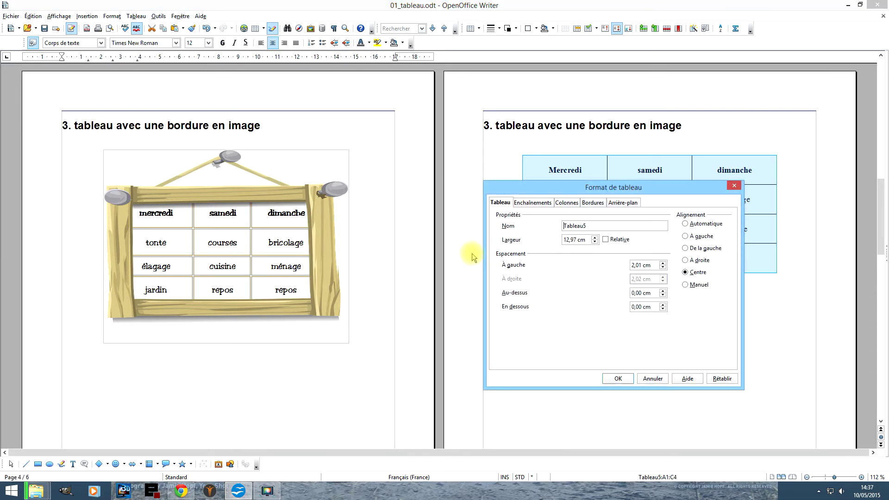
pyautogui.click(593, 202)
pyautogui.scroll(-1, 598, 273)
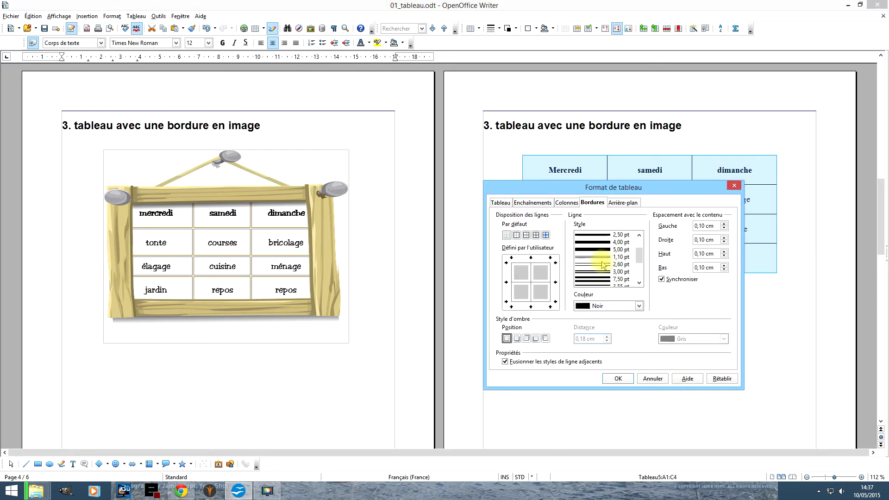
pyautogui.click(597, 264)
pyautogui.click(545, 261)
pyautogui.click(511, 271)
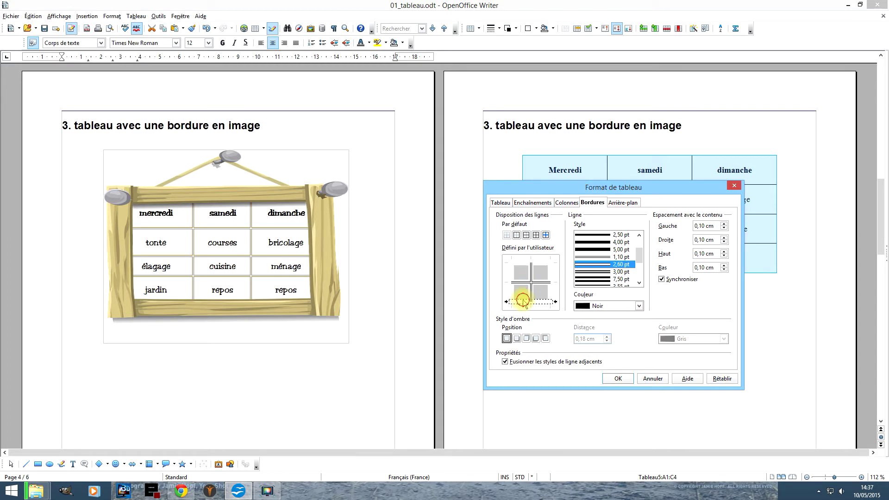
# - Try to colour the table's inner borders Brown 4 and apply the border settings
pyautogui.click(639, 306)
pyautogui.moveTo(640, 319); pyautogui.dragTo(614, 352)
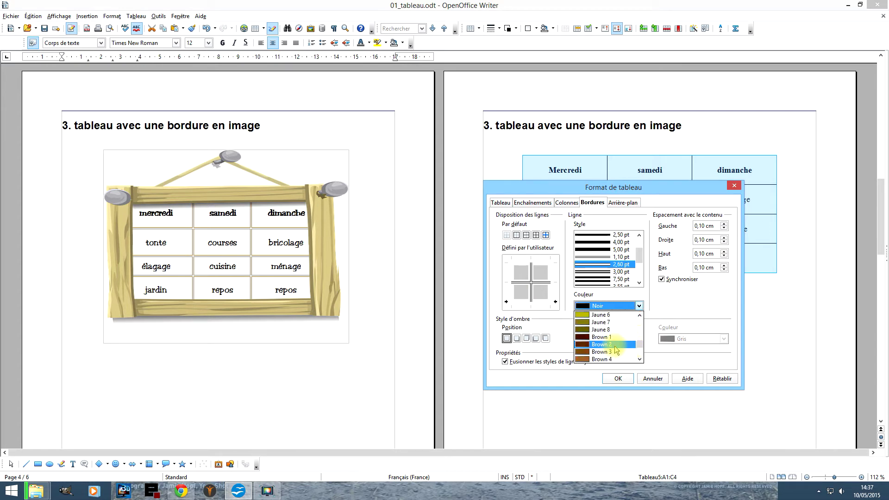
pyautogui.scroll(-2, 616, 351)
pyautogui.click(617, 342)
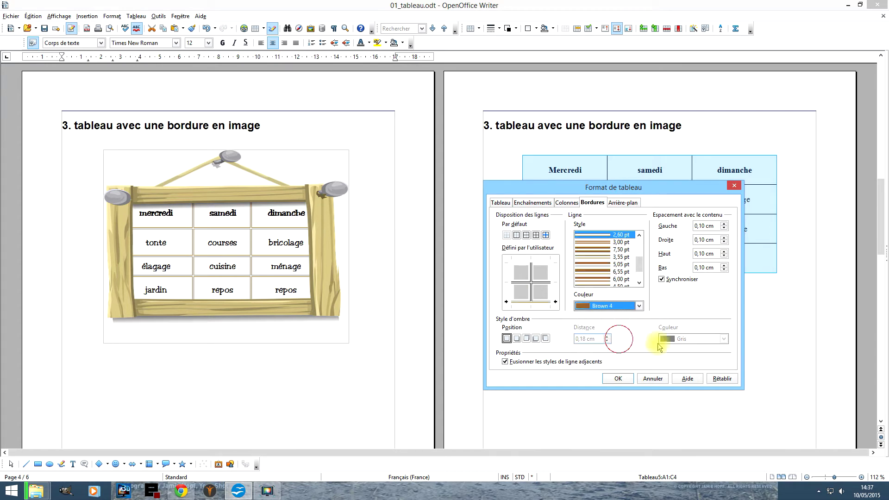
pyautogui.click(620, 378)
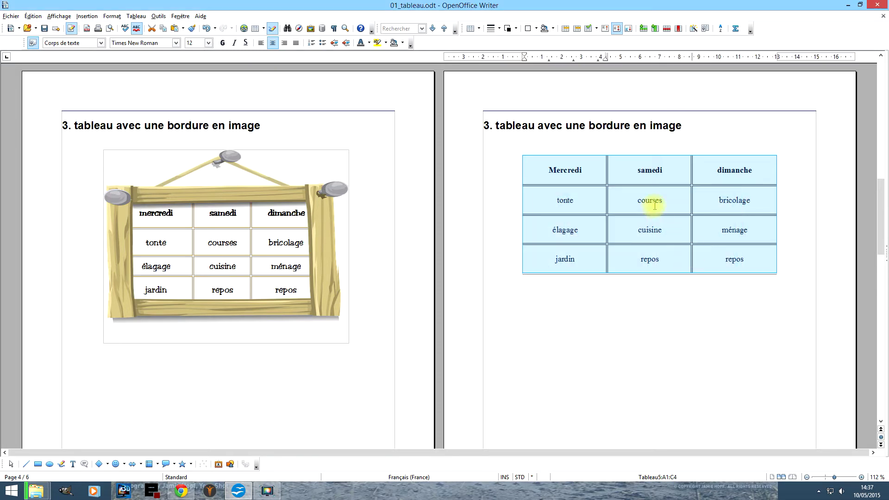
# - Reopen the table's border settings and apply the colour Brown 4 to the inner lines
pyautogui.rightClick(655, 206)
pyautogui.click(706, 319)
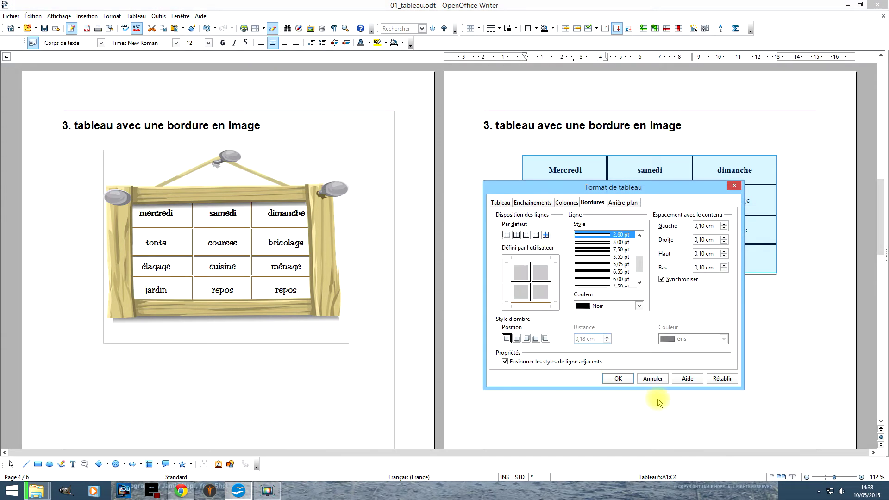
pyautogui.click(618, 306)
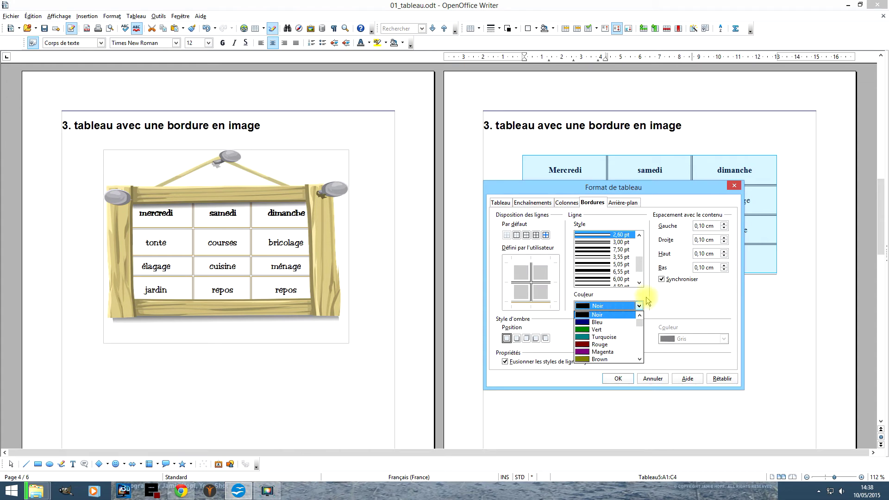
pyautogui.click(602, 315)
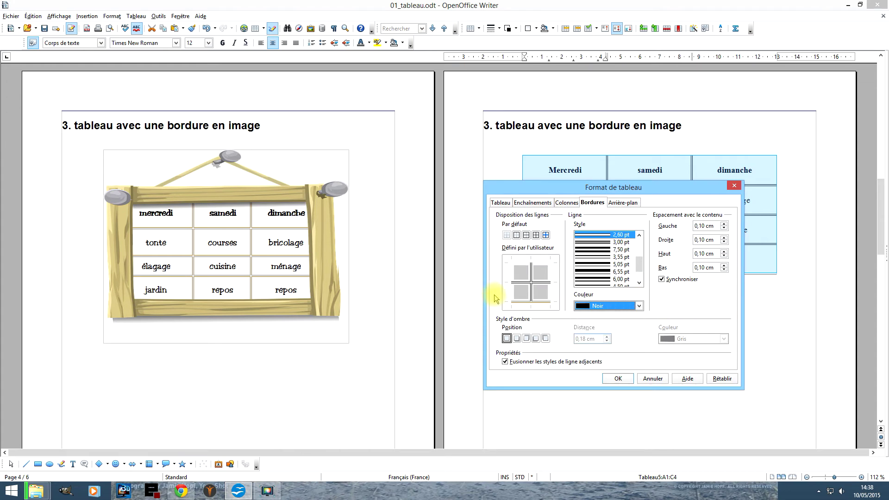
pyautogui.click(531, 282)
pyautogui.click(613, 306)
pyautogui.scroll(-15, 628, 328)
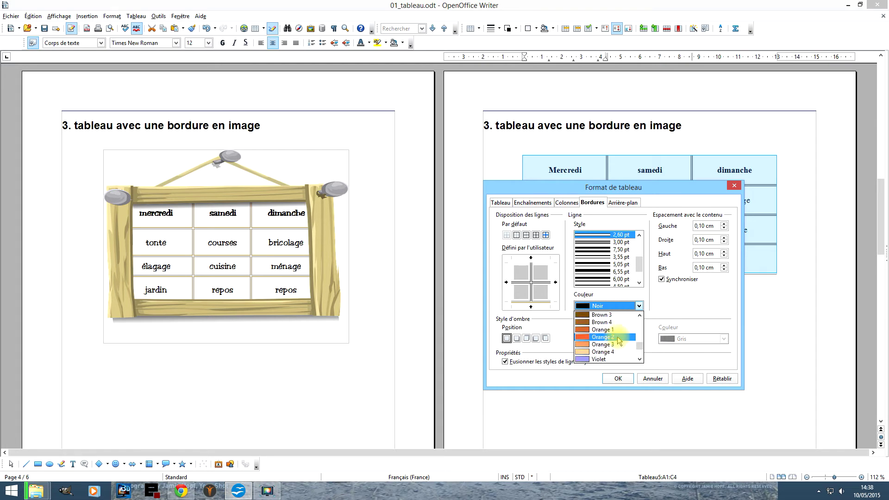
pyautogui.click(616, 345)
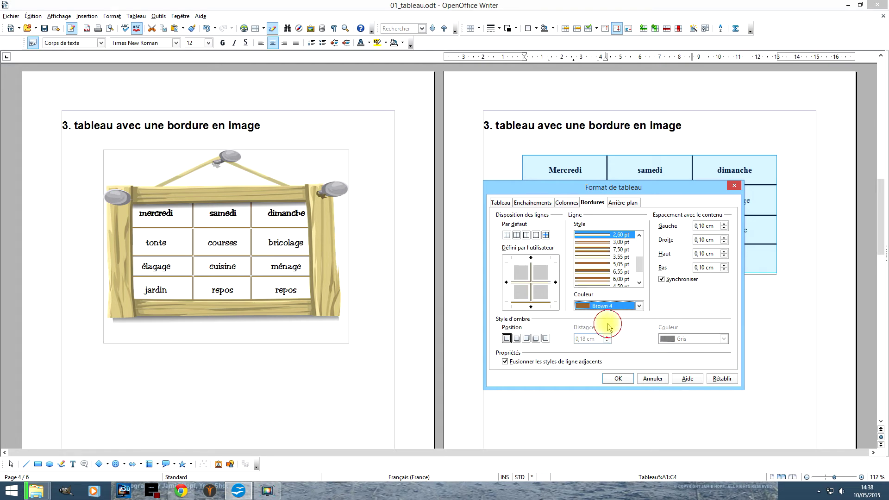
pyautogui.click(542, 303)
pyautogui.click(618, 378)
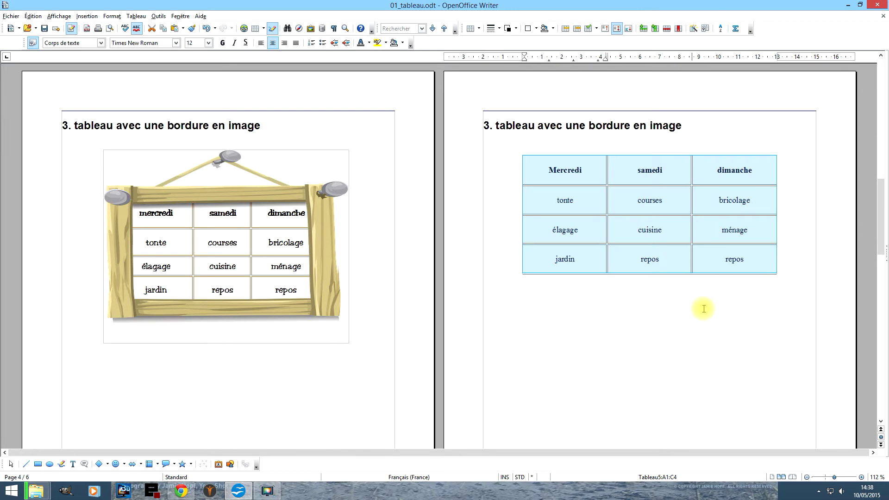
# - Remove the remaining bottom outer border from the table and deselect it
pyautogui.click(704, 309)
pyautogui.keyDown('shift'); pyautogui.click(574, 170); pyautogui.keyUp('shift')
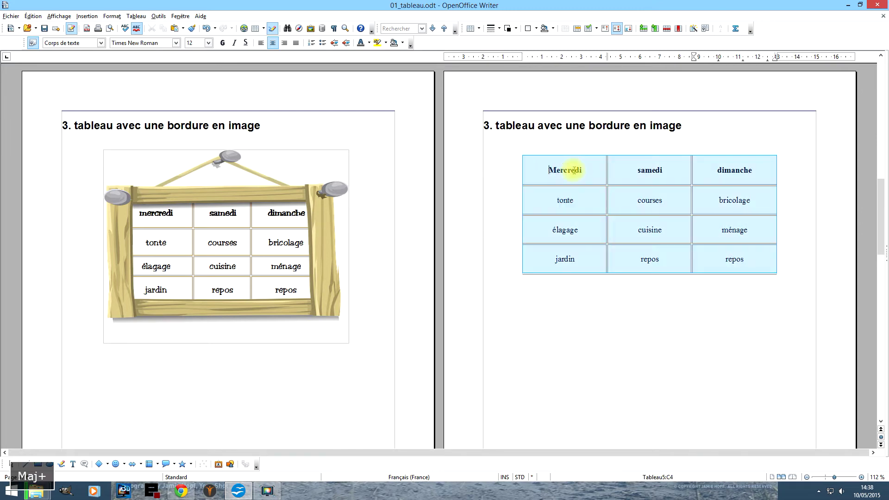
pyautogui.rightClick(575, 169)
pyautogui.click(641, 279)
pyautogui.click(546, 304)
pyautogui.click(618, 378)
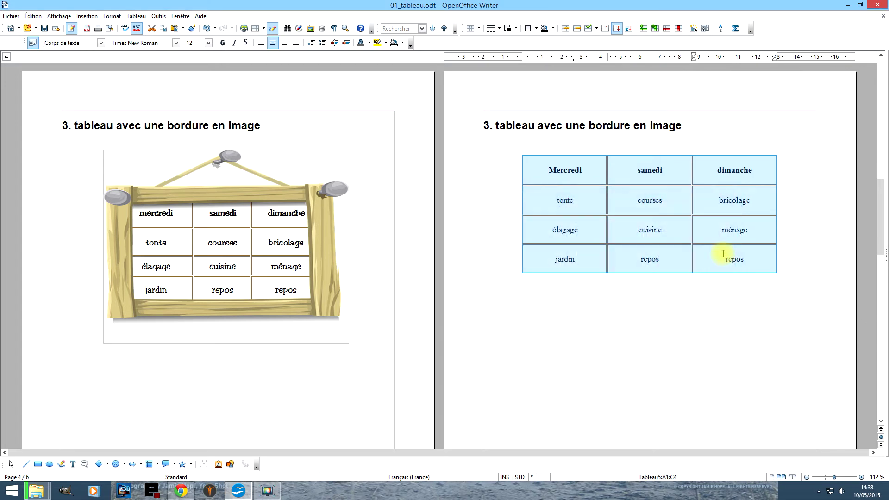
pyautogui.click(722, 255)
pyautogui.click(667, 144)
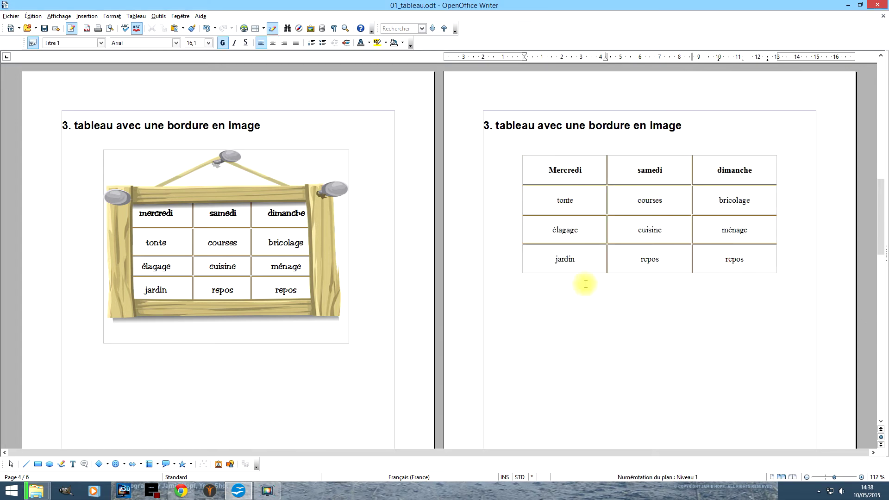
# - Insert the image picture-frame-576117_640.png from the images folder at the heading above the table
pyautogui.click(86, 16)
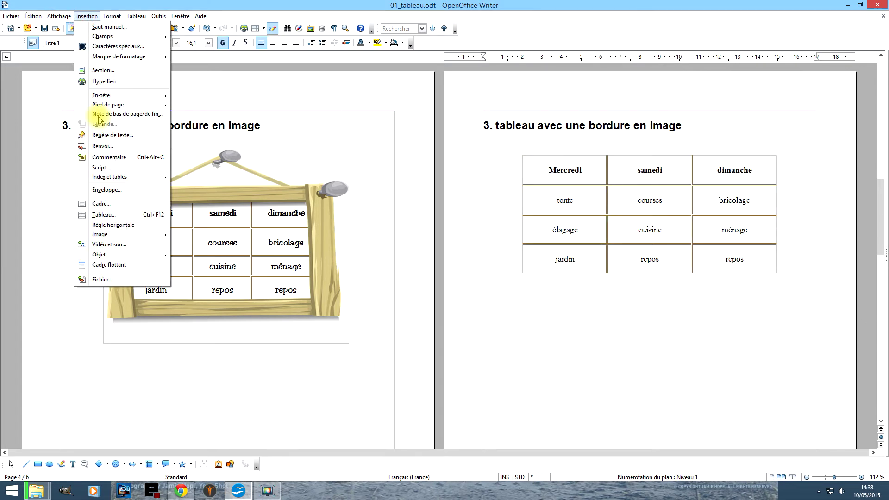
pyautogui.moveTo(132, 235)
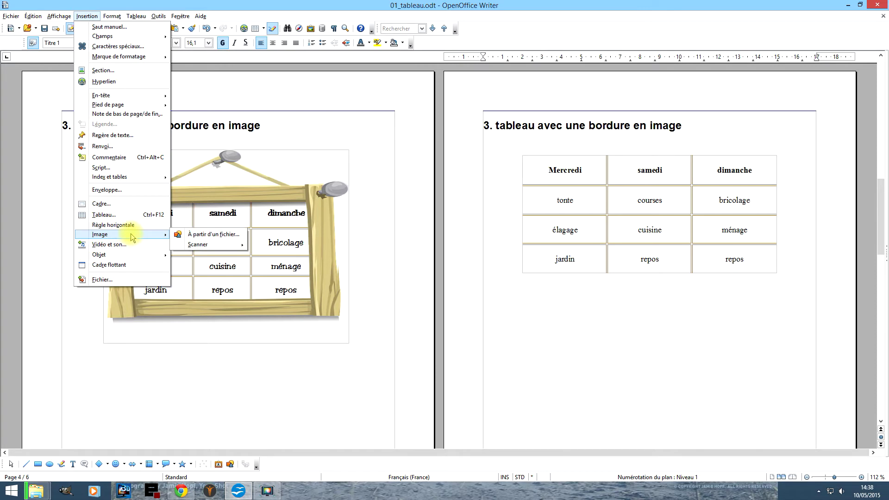
pyautogui.click(209, 234)
pyautogui.click(265, 144)
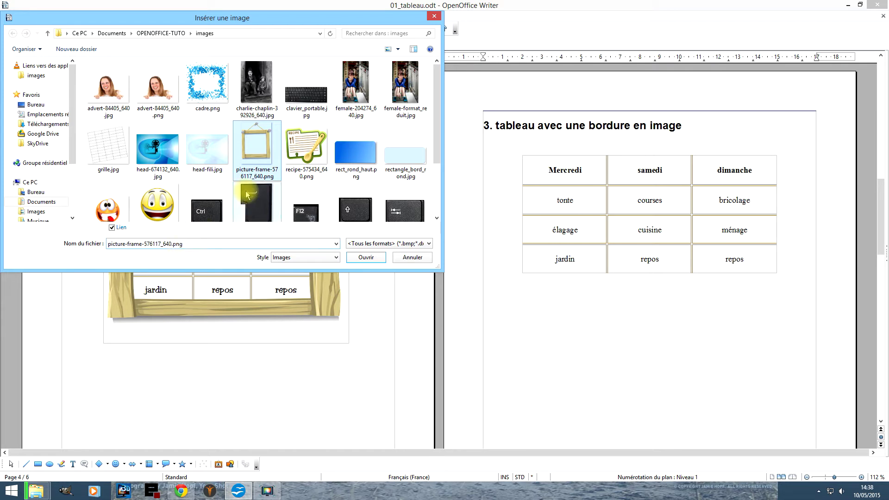
pyautogui.doubleClick(255, 142)
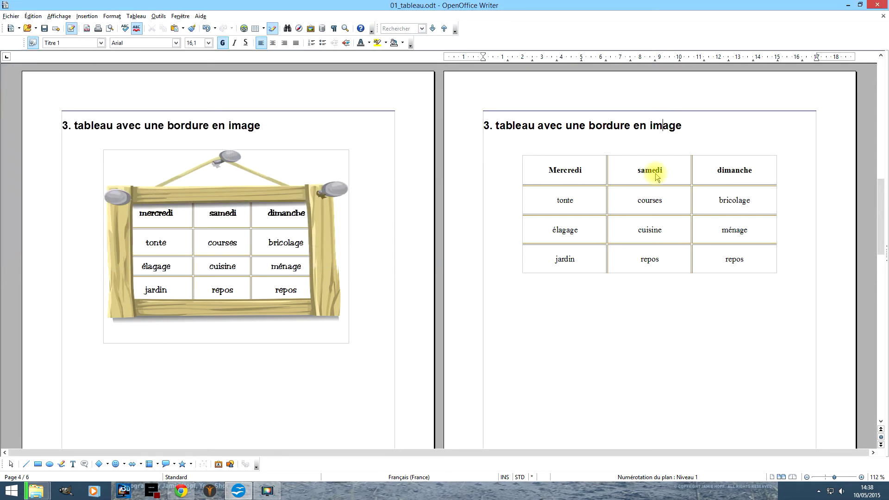
# - Set the text wrap of the inserted wooden frame picture to Continu so it overlays the table
pyautogui.scroll(-15, 715, 218)
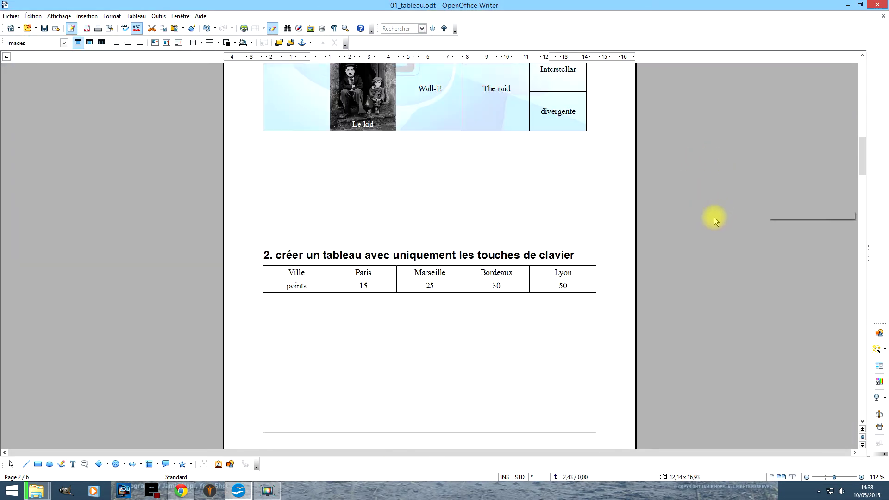
pyautogui.scroll(-20, 717, 221)
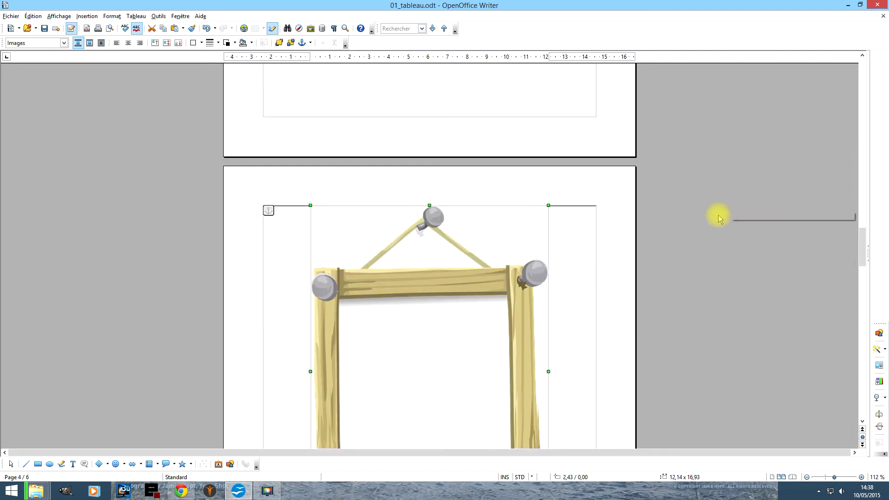
pyautogui.scroll(-6, 718, 210)
pyautogui.scroll(6, 701, 198)
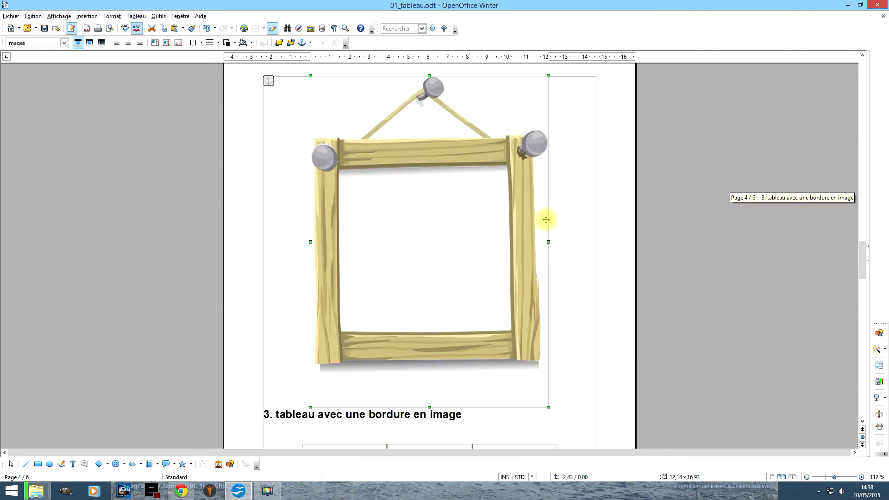
pyautogui.rightClick(403, 181)
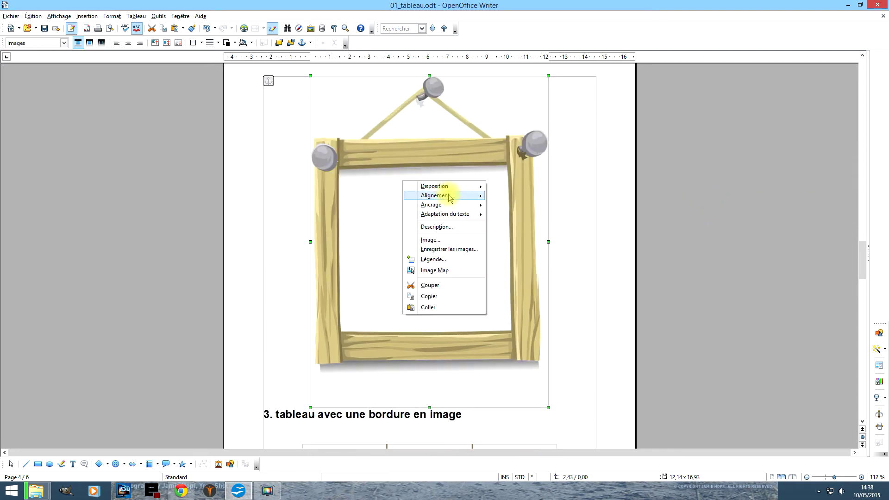
pyautogui.moveTo(449, 196)
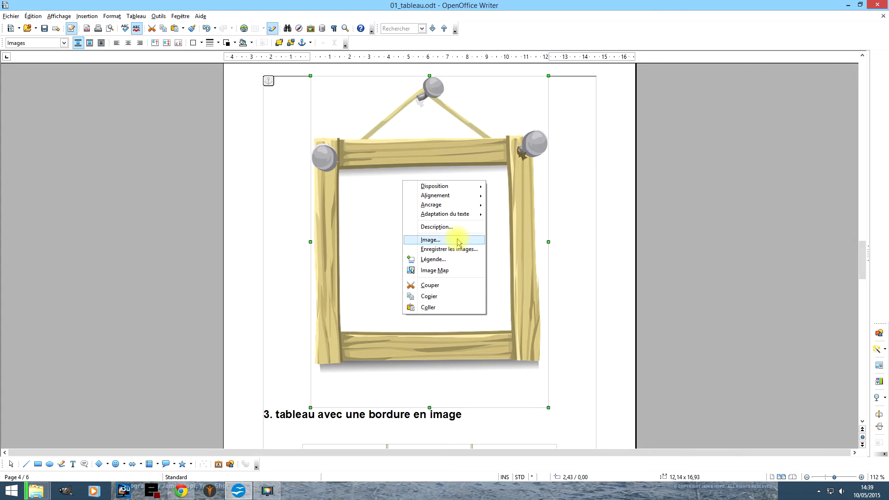
pyautogui.moveTo(464, 219)
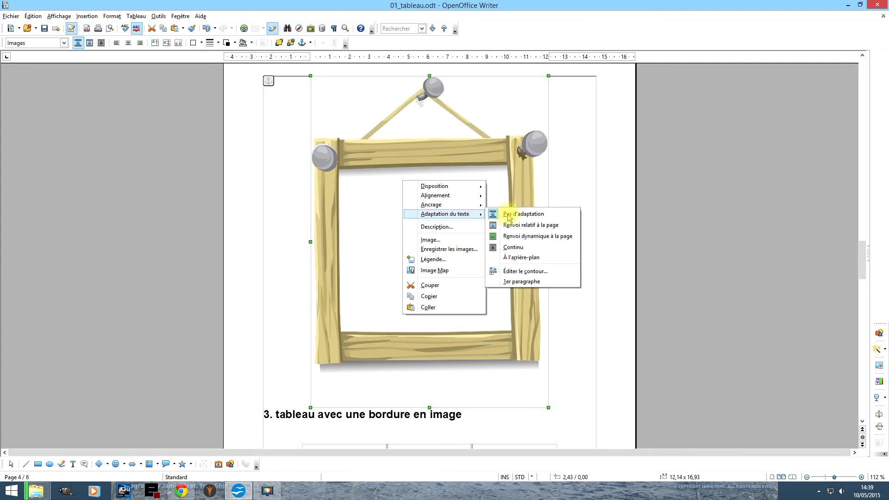
pyautogui.click(545, 248)
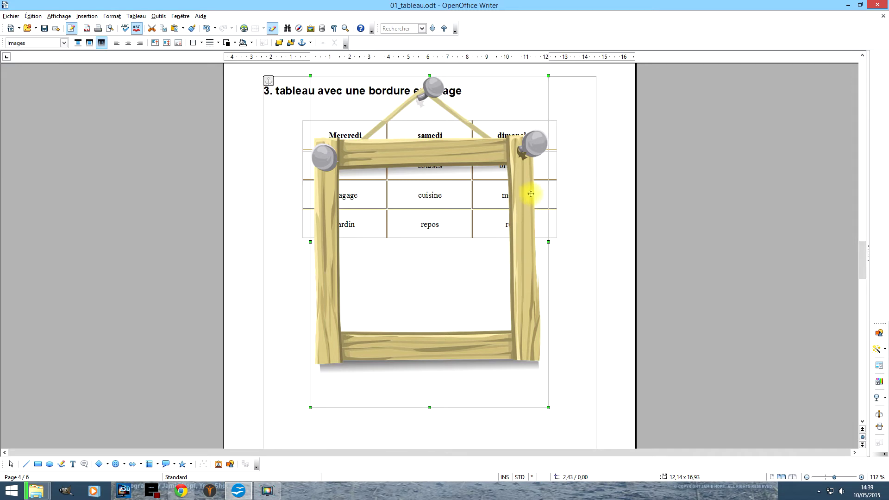
# - Move and resize the wooden frame picture to about 16 × 10,8 cm so it surrounds the table, and deselect it
pyautogui.moveTo(548, 407); pyautogui.dragTo(535, 275)
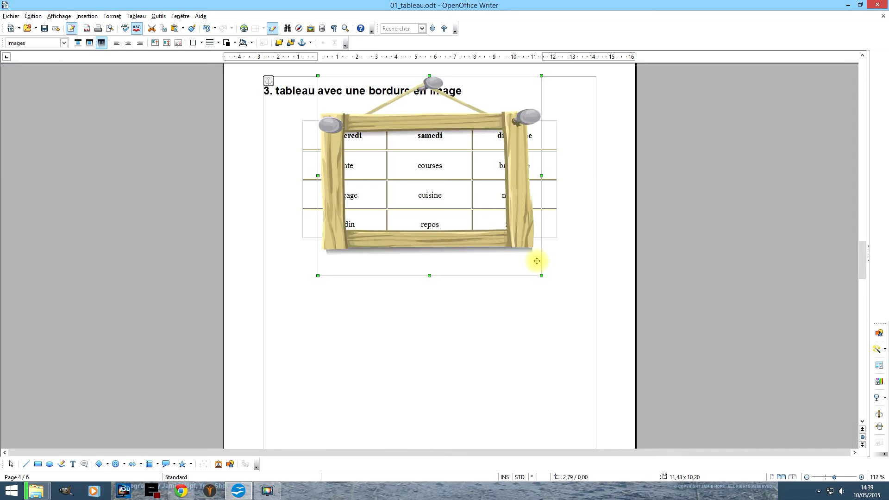
pyautogui.scroll(-2, 536, 263)
pyautogui.scroll(1, 620, 239)
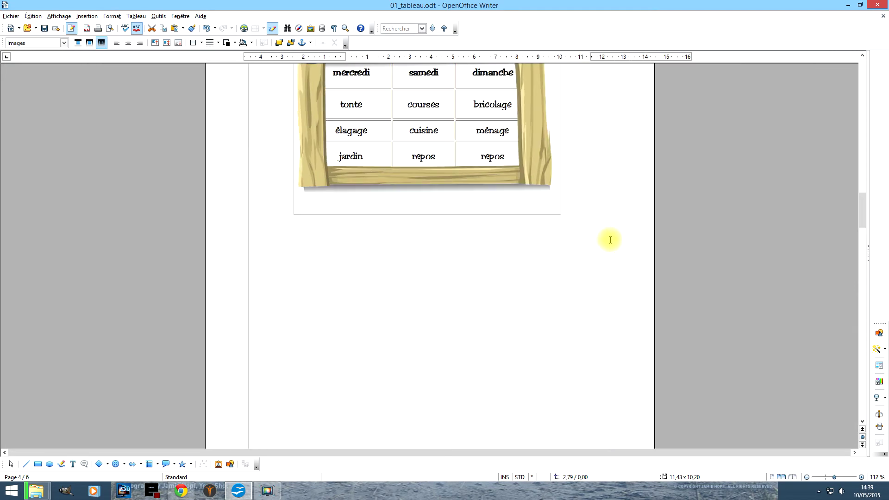
pyautogui.scroll(-2, 684, 206)
pyautogui.scroll(6, 681, 206)
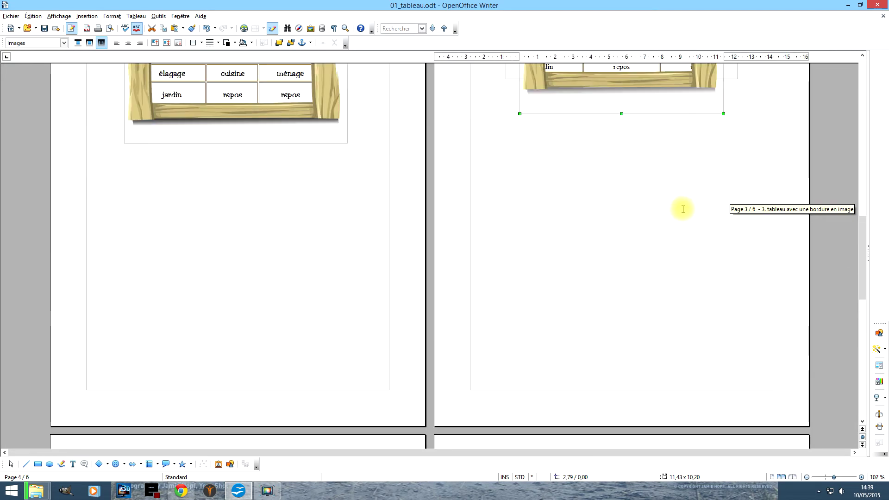
pyautogui.scroll(4, 686, 196)
pyautogui.moveTo(698, 224); pyautogui.dragTo(664, 227)
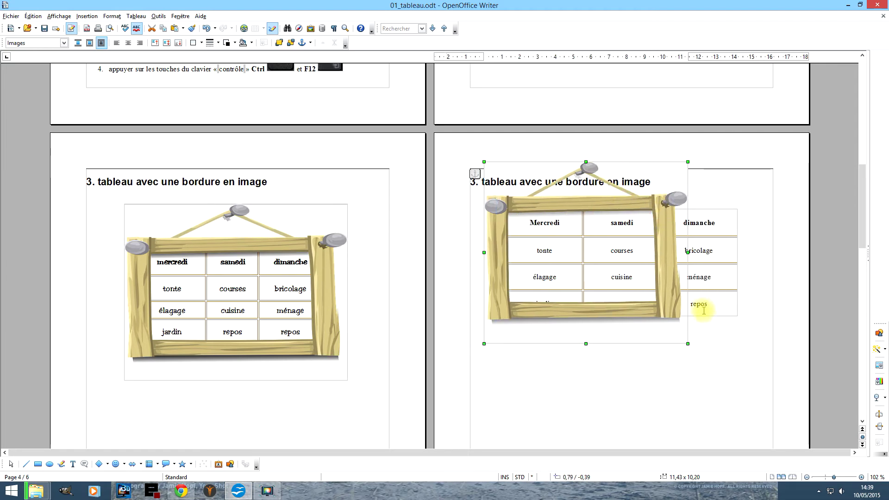
pyautogui.moveTo(688, 343); pyautogui.dragTo(769, 353)
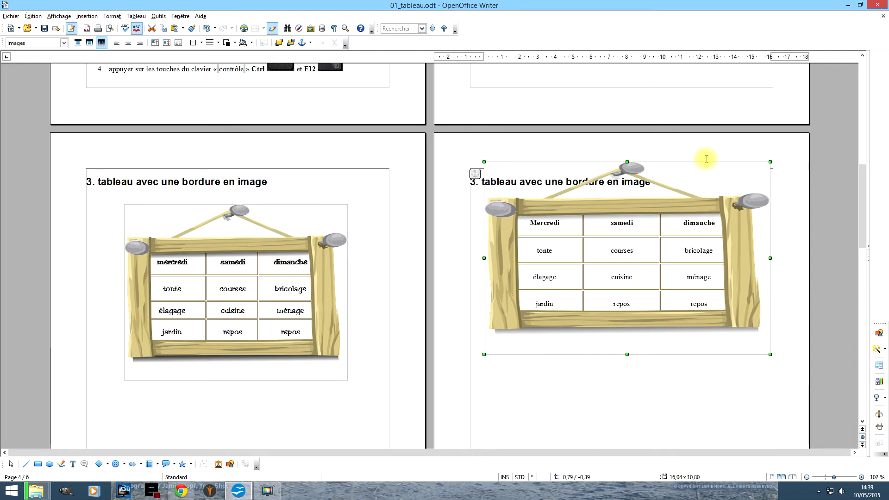
pyautogui.click(641, 188)
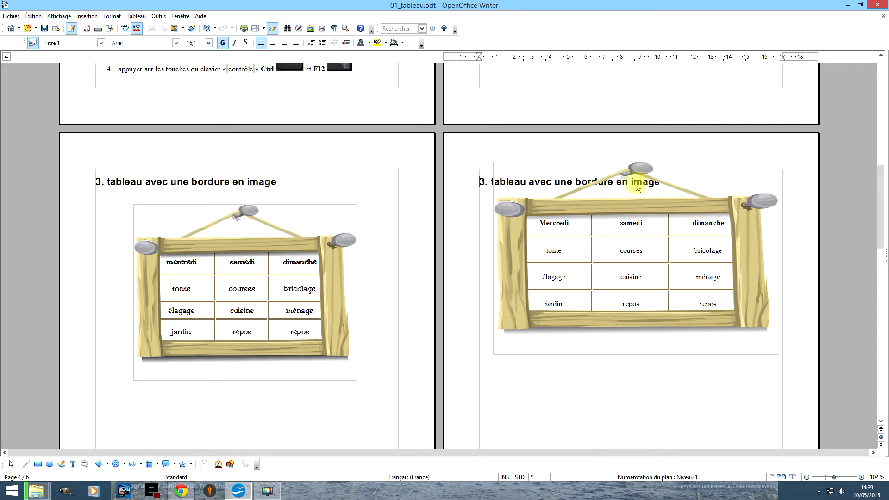
# - Select all cells of the framed chores table and set the width of its first column to 3 cm
pyautogui.click(483, 178)
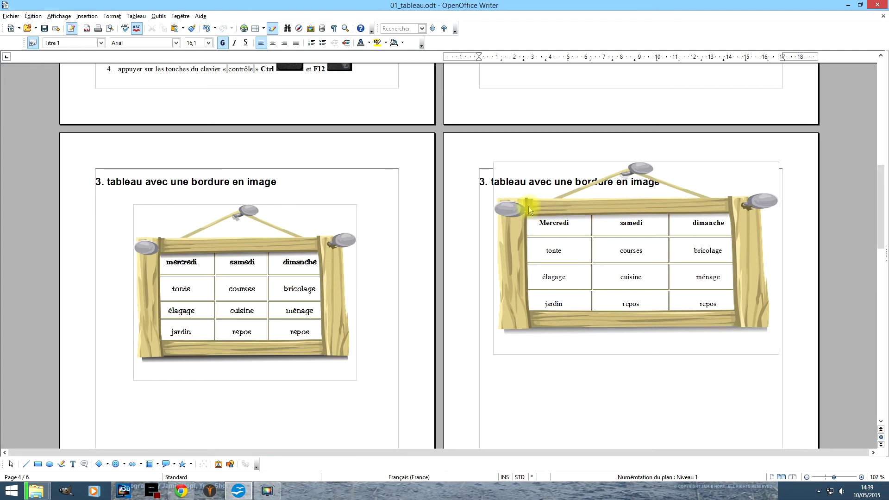
pyautogui.click(536, 178)
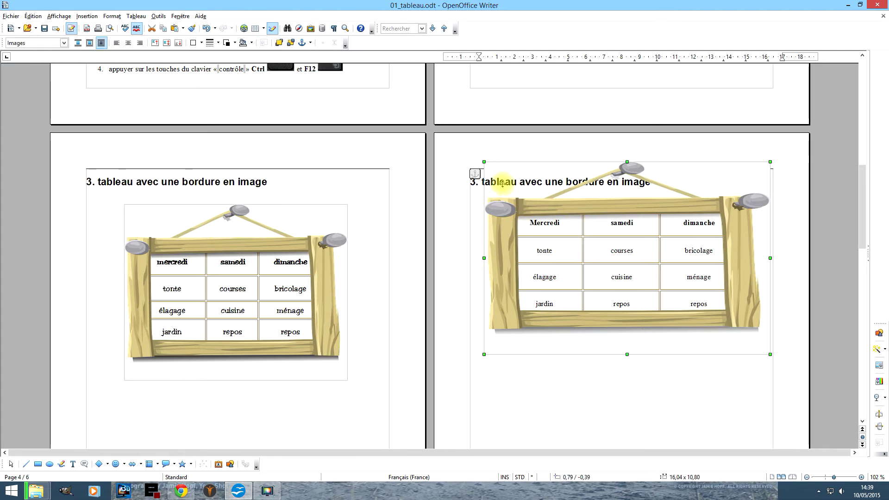
pyautogui.click(474, 185)
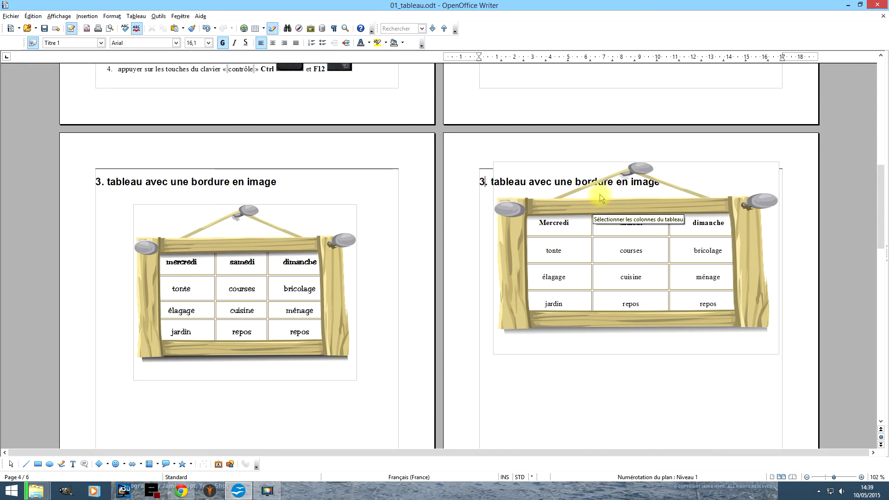
pyautogui.press('Down')
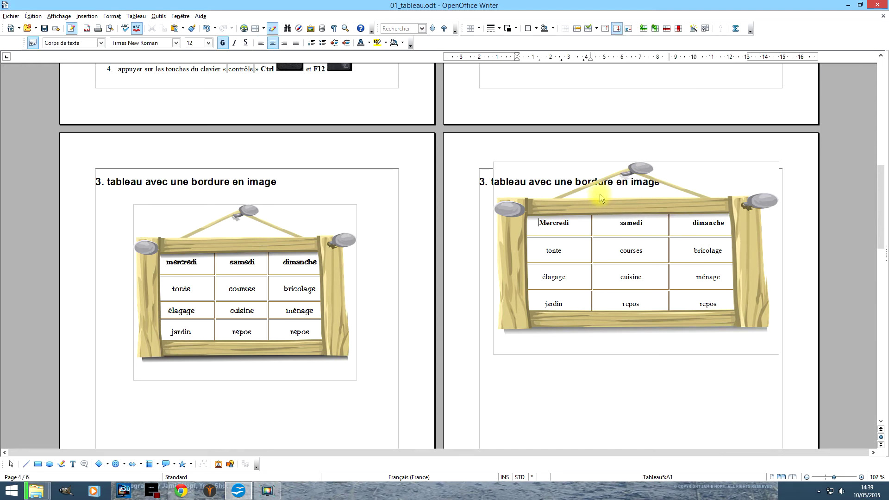
pyautogui.hotkey('shift', 'Down')
pyautogui.hotkey('shift', 'Down')
pyautogui.hotkey('shift', 'Down')
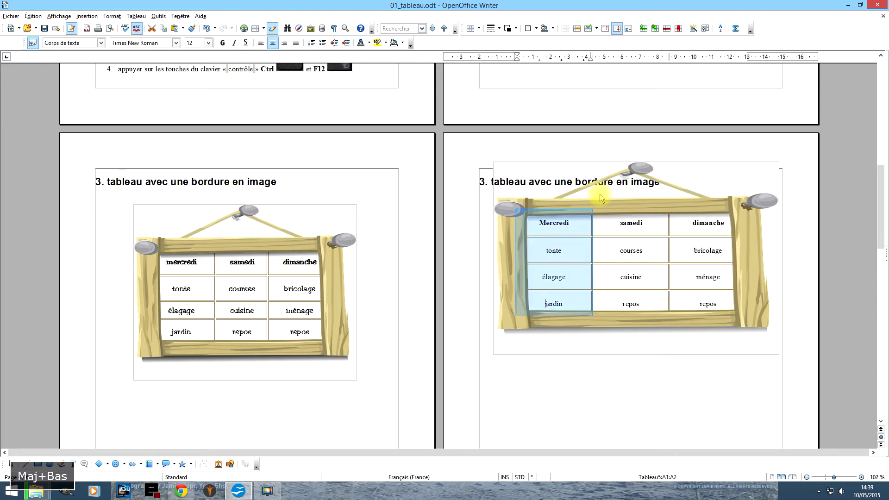
pyautogui.hotkey('shift', 'Right')
pyautogui.hotkey('shift', 'Right')
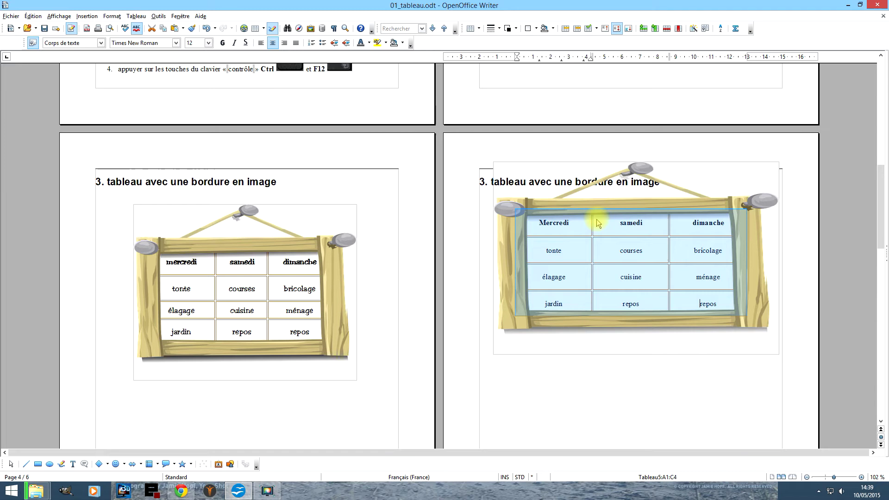
pyautogui.click(137, 15)
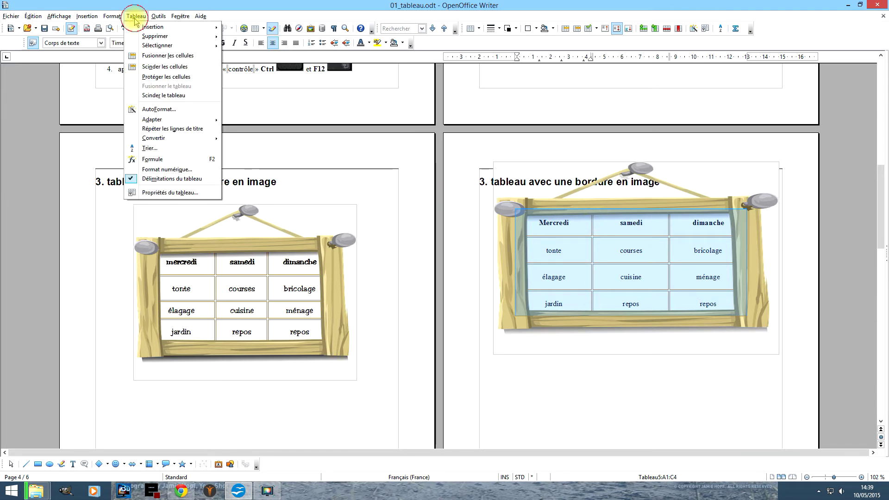
pyautogui.moveTo(179, 119)
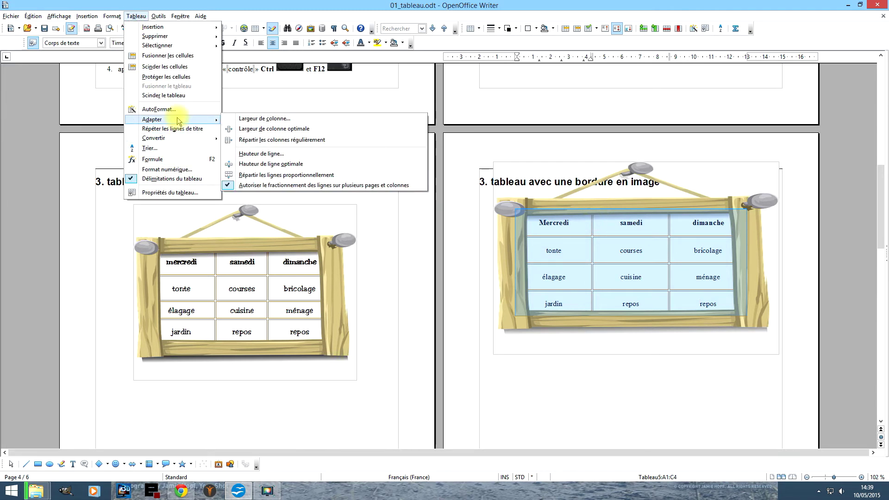
pyautogui.click(267, 119)
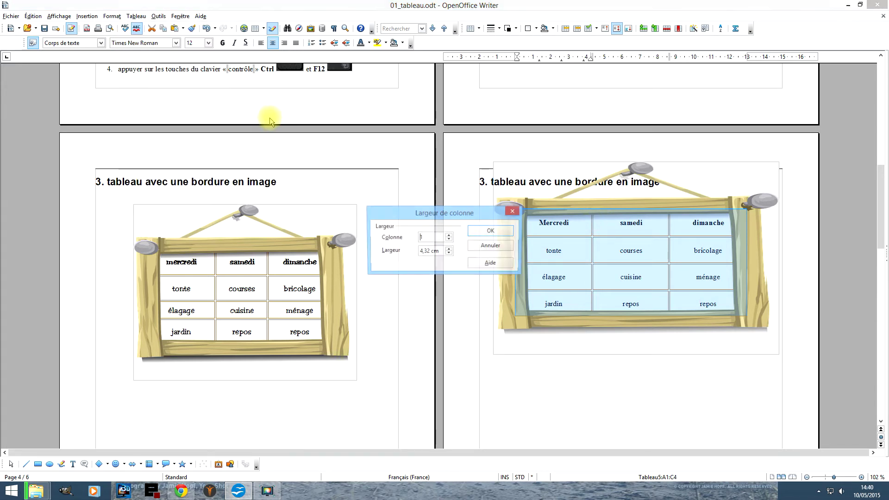
pyautogui.doubleClick(442, 251)
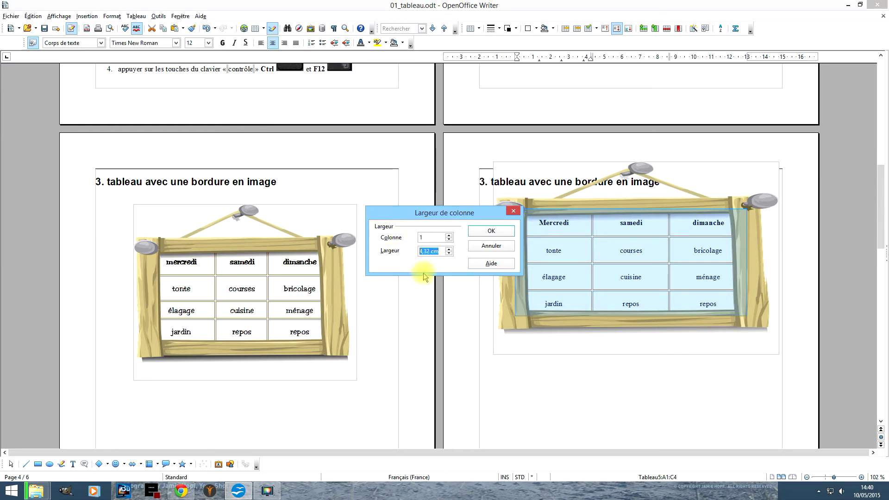
pyautogui.write('3')
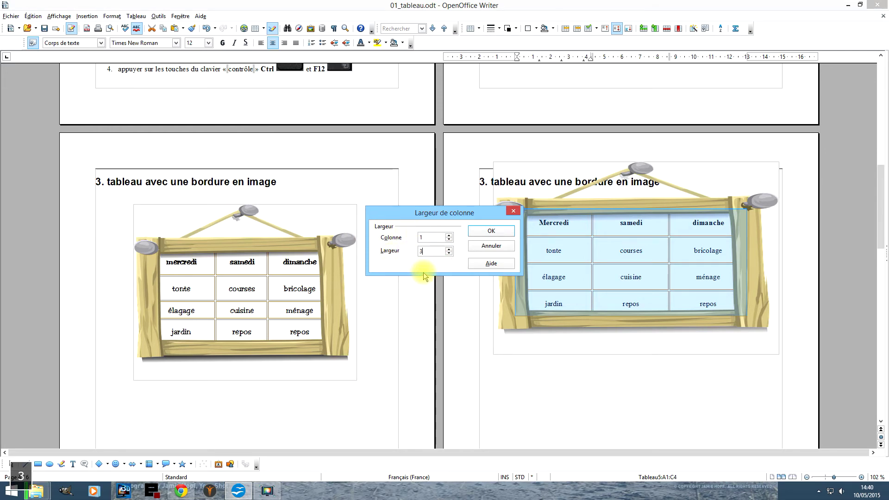
pyautogui.press('Return')
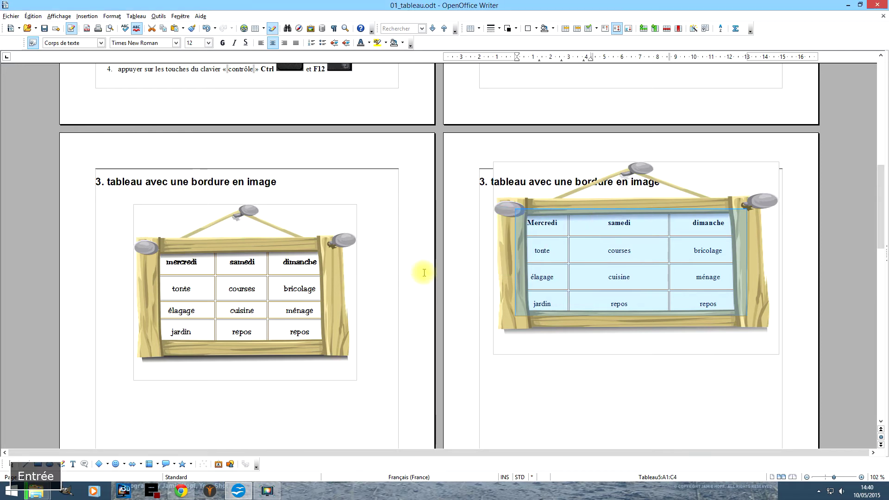
# - Try to set the widths of the table's third and second columns to 3 cm
pyautogui.click(139, 16)
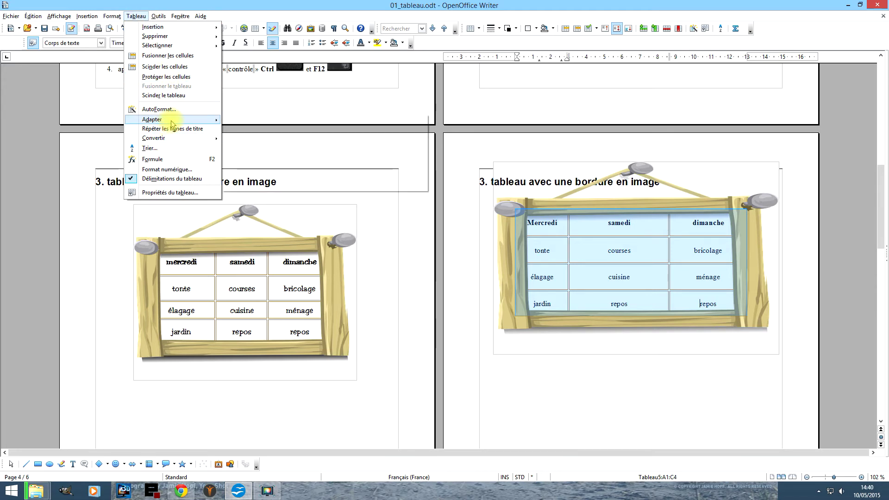
pyautogui.moveTo(168, 121)
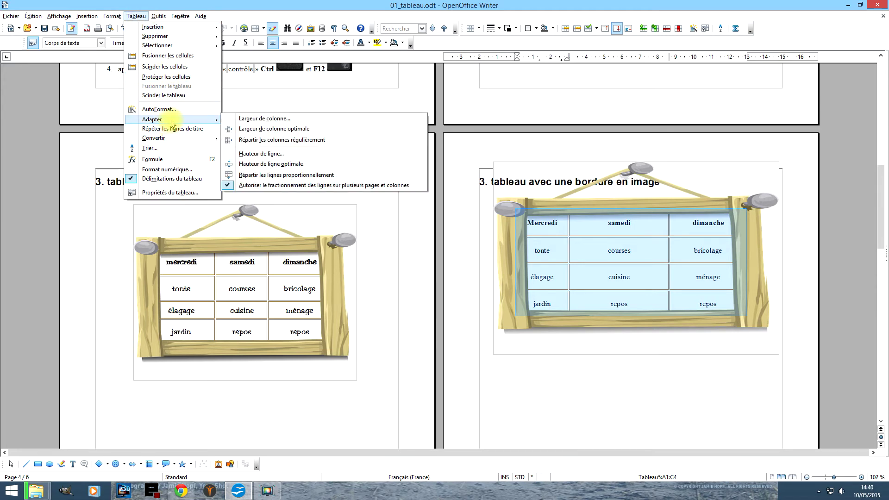
pyautogui.click(281, 119)
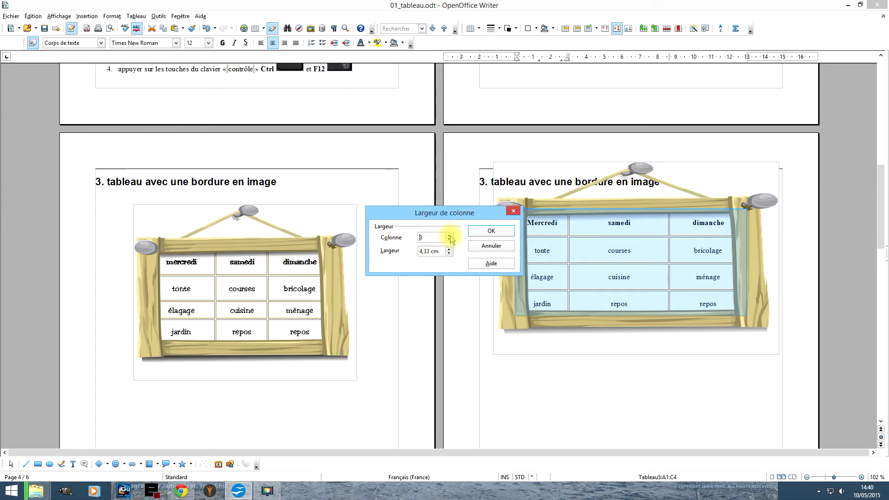
pyautogui.tripleClick(440, 251)
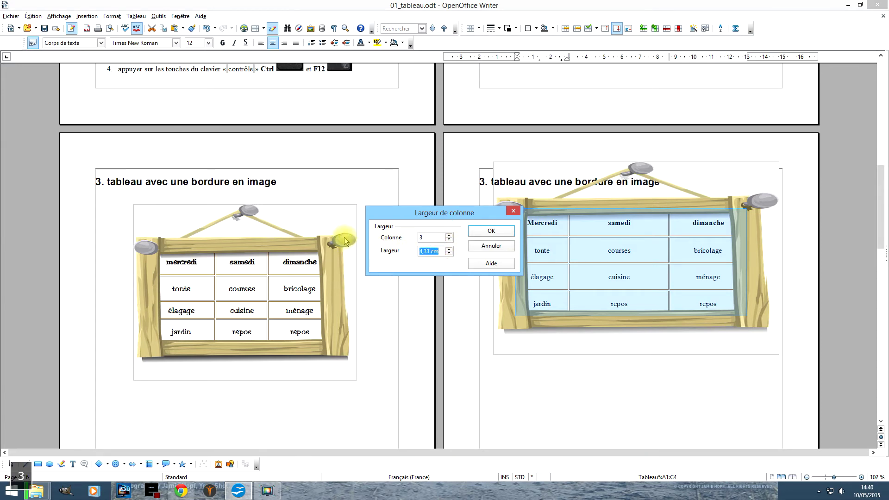
pyautogui.write('3')
pyautogui.click(449, 239)
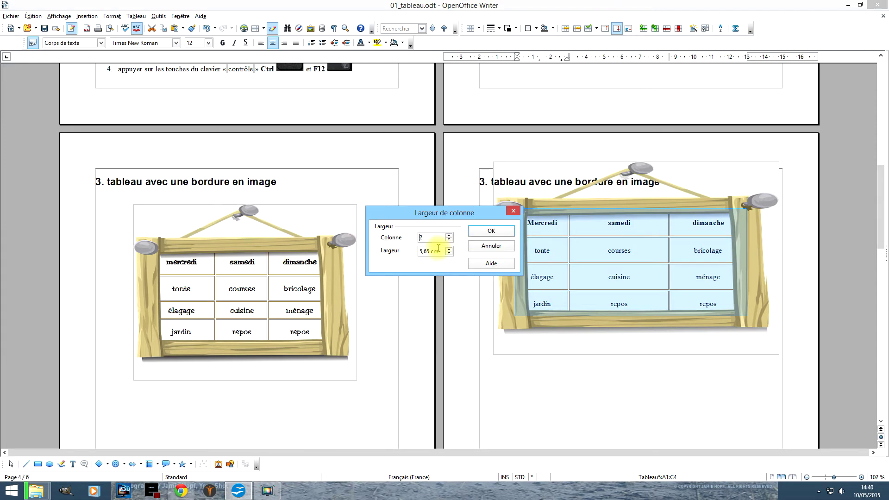
pyautogui.tripleClick(439, 251)
pyautogui.write('3')
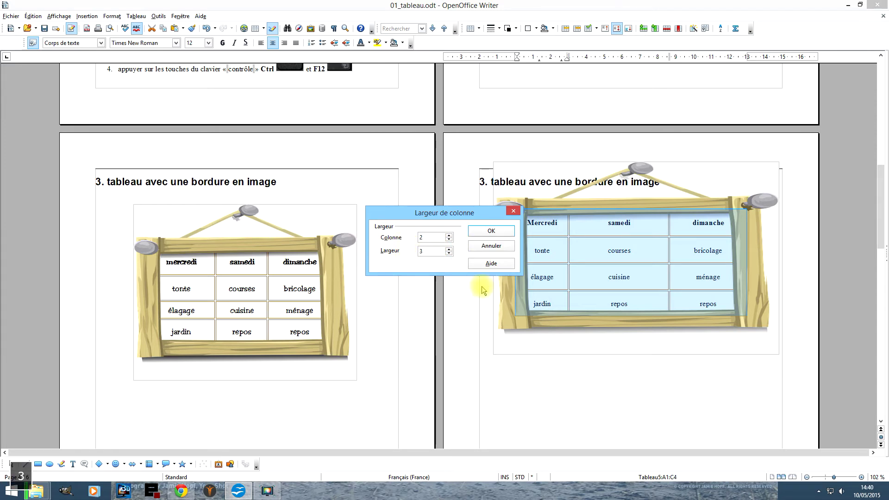
pyautogui.click(482, 230)
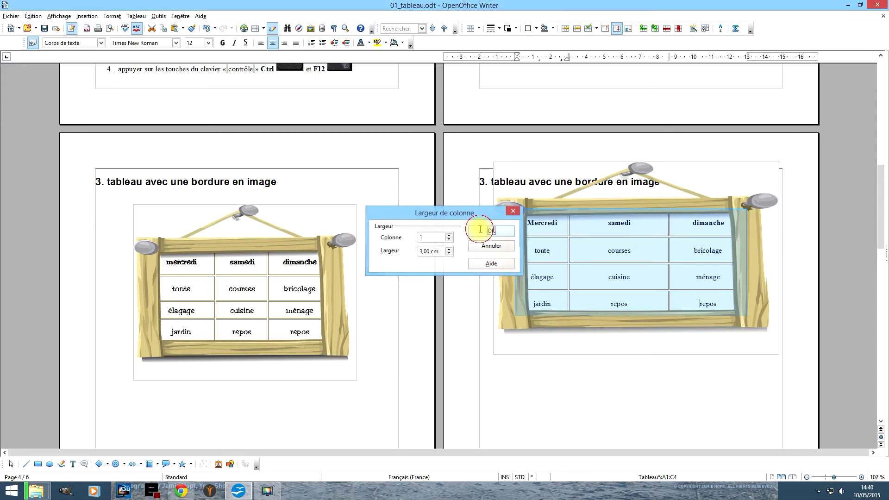
# - Move the wooden frame below the table, then narrow the table from its outer edge on the dimanche side and narrow the samedi column
pyautogui.click(692, 327)
pyautogui.click(738, 254)
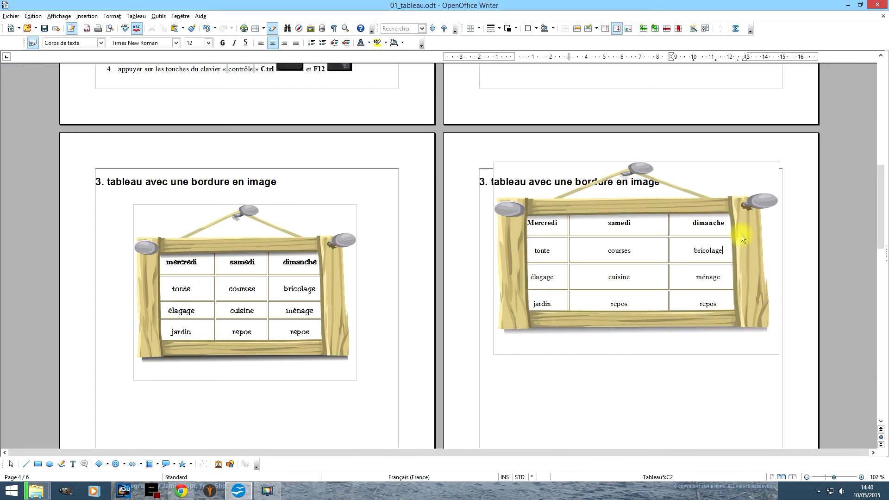
pyautogui.moveTo(744, 209); pyautogui.dragTo(738, 381)
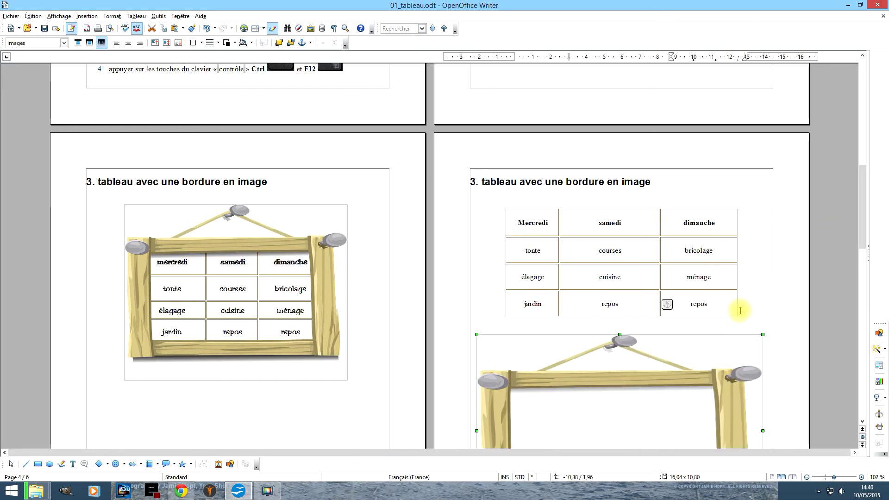
pyautogui.click(737, 254)
pyautogui.moveTo(746, 254); pyautogui.dragTo(643, 251)
# - Select all the table's cells, from Mercredi to the last repos, and distribute the three columns evenly
pyautogui.click(562, 222)
pyautogui.keyDown('shift'); pyautogui.click(680, 301); pyautogui.keyUp('shift')
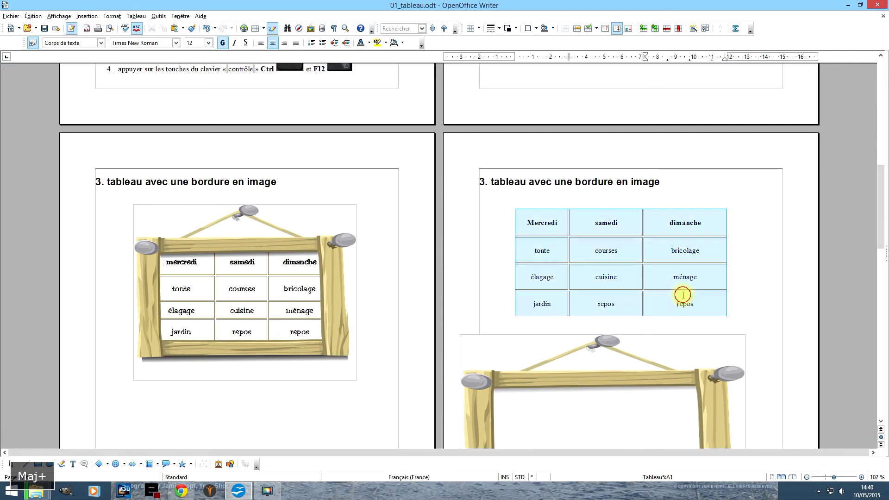
pyautogui.click(135, 16)
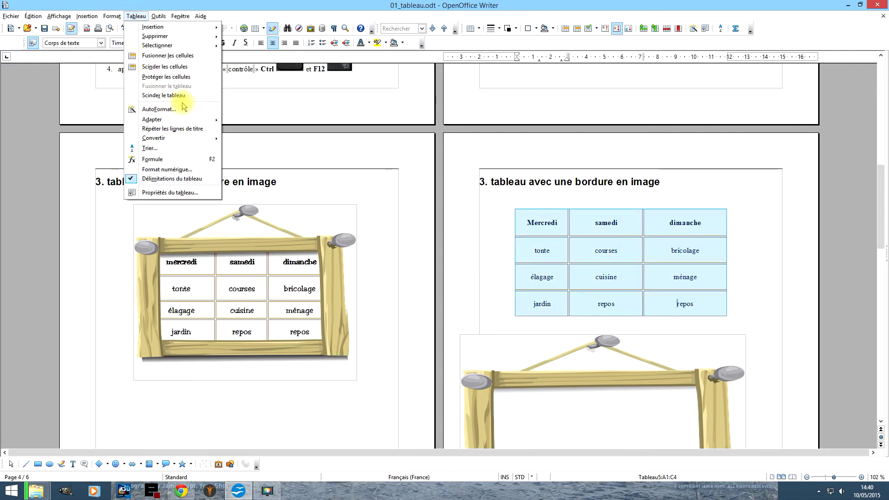
pyautogui.moveTo(180, 120)
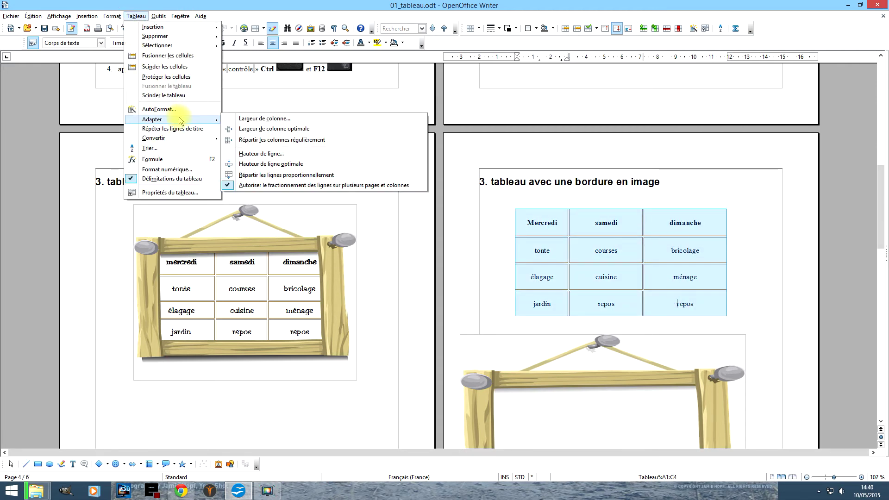
pyautogui.click(280, 138)
# - Move the wooden frame back over the table, resize it to about 14,3 × 11 cm, and deselect it
pyautogui.scroll(-3, 736, 292)
pyautogui.moveTo(722, 294); pyautogui.dragTo(732, 160)
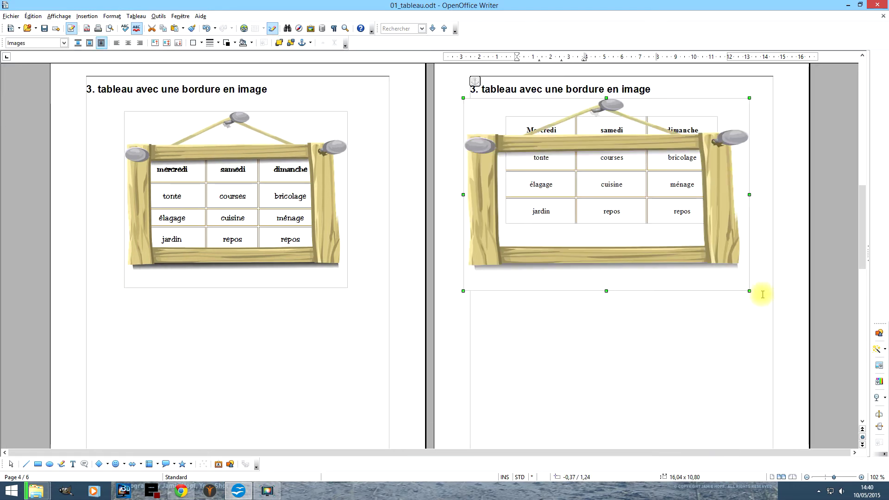
pyautogui.moveTo(750, 291); pyautogui.dragTo(704, 282)
pyautogui.moveTo(684, 229); pyautogui.dragTo(710, 205)
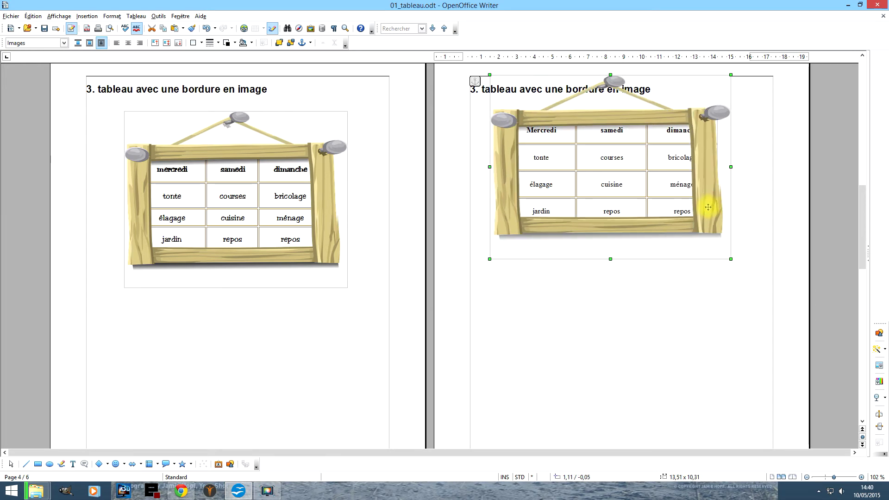
pyautogui.moveTo(731, 258); pyautogui.dragTo(725, 230)
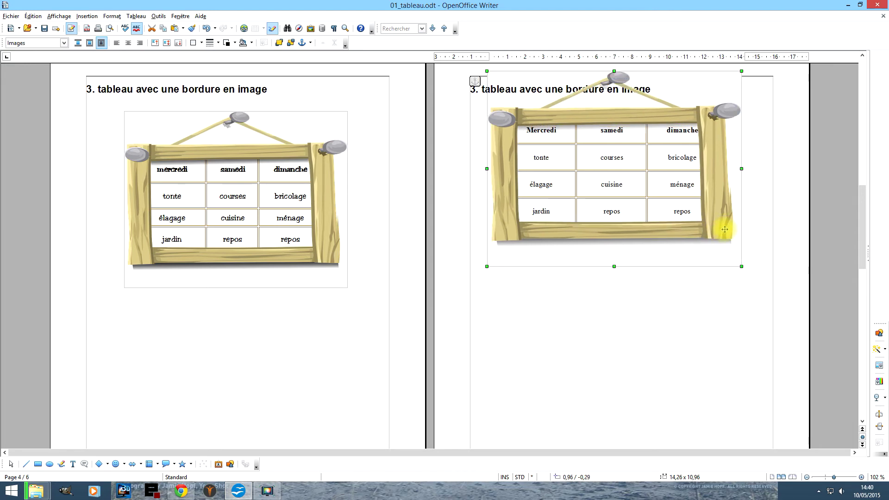
pyautogui.click(702, 360)
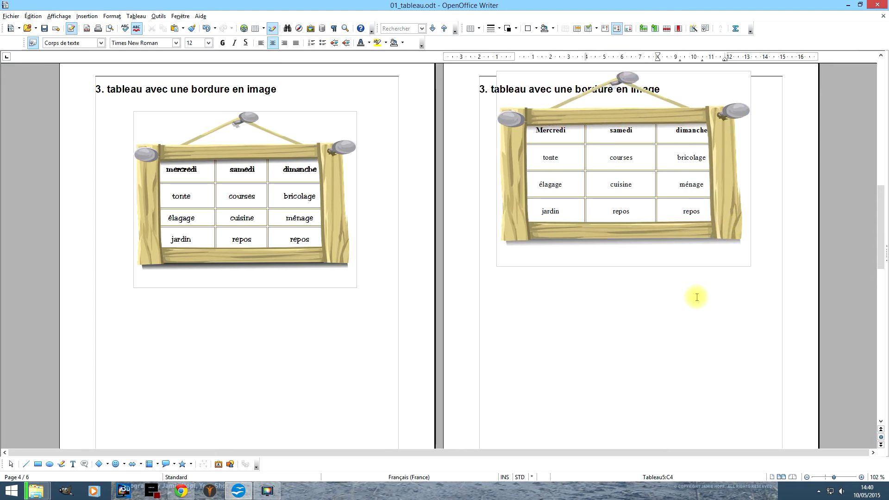
# - Enlarge the wooden frame slightly to about 14,7 × 11,1 cm so it clears the dimanche column's text
pyautogui.click(616, 324)
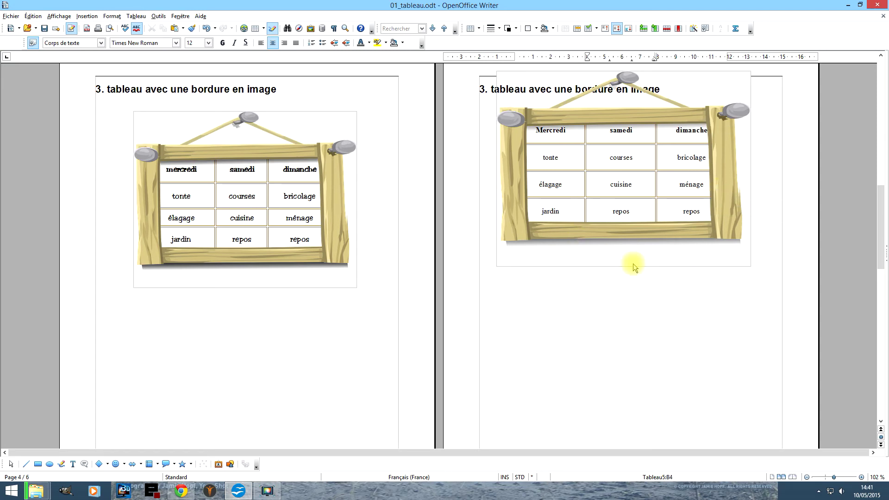
pyautogui.click(715, 171)
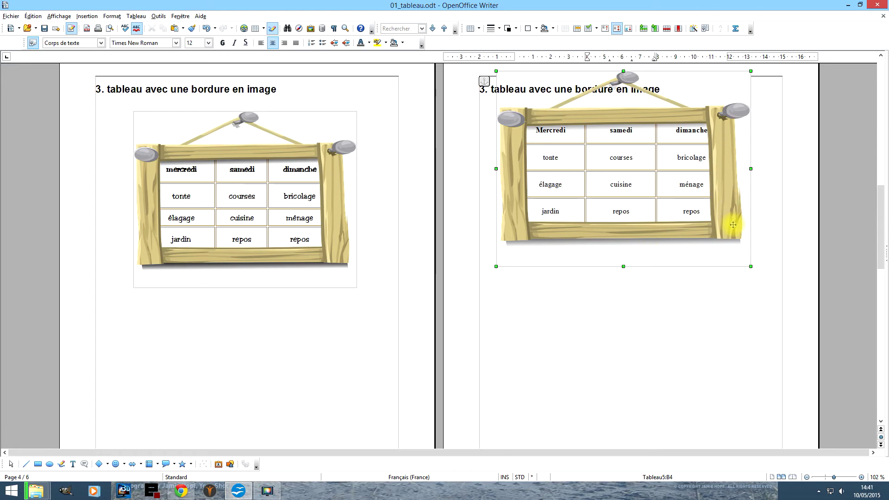
pyautogui.moveTo(742, 266); pyautogui.dragTo(749, 269)
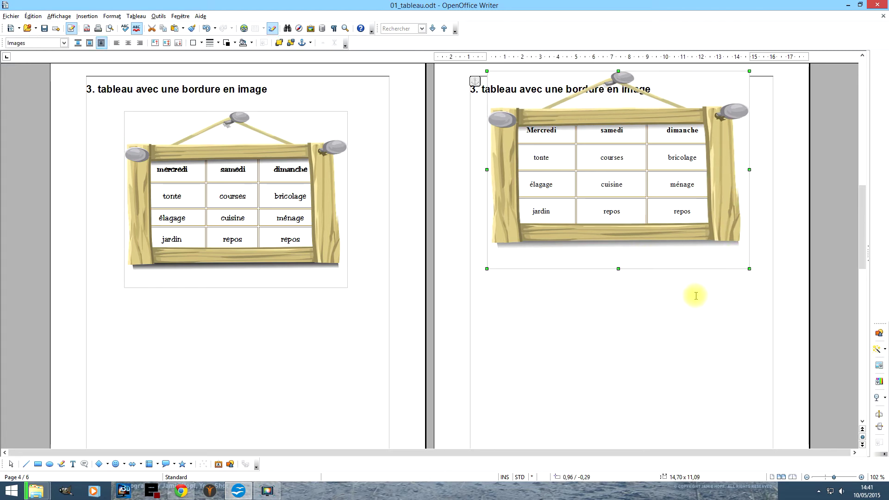
# - Enter the tab-separated header line under the section 4 heading on page 6, leaving the first field blank: Math, Français, sport, Moyenne / élève
pyautogui.scroll(-20, 696, 296)
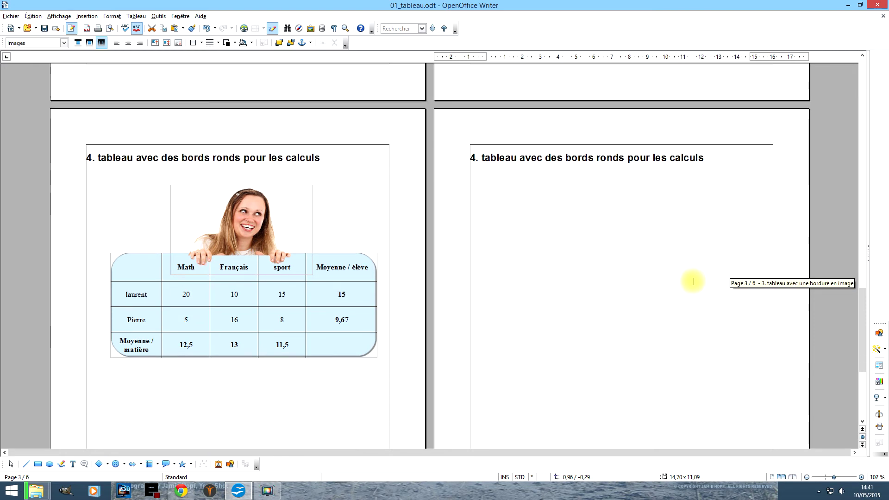
pyautogui.scroll(-3, 694, 281)
pyautogui.click(672, 170)
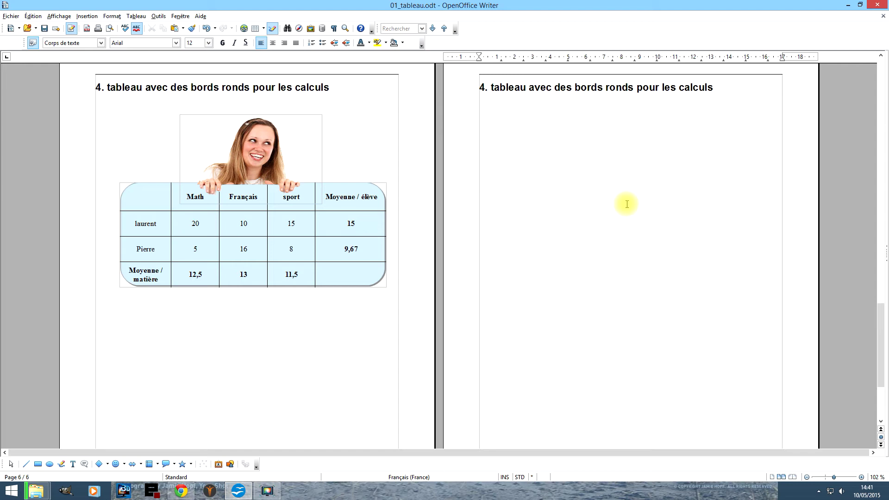
pyautogui.press('Tab')
pyautogui.write('m')
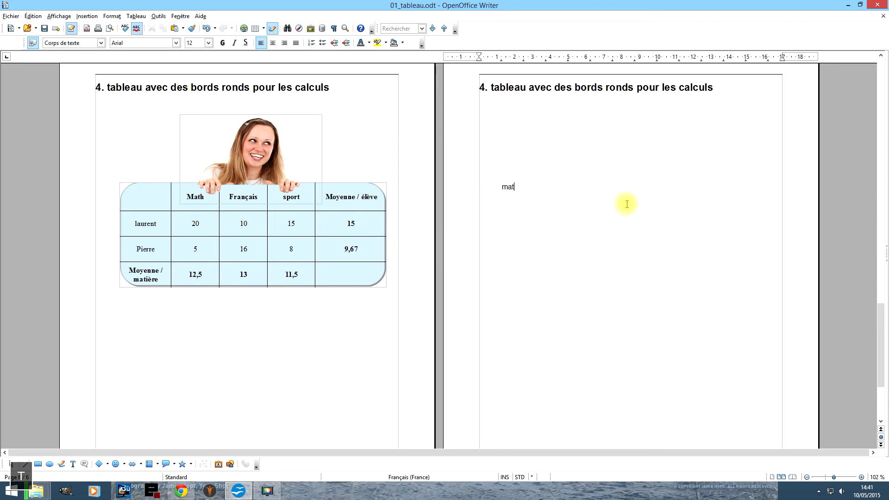
pyautogui.write('ath')
pyautogui.press('Tab')
pyautogui.write('Français')
pyautogui.press('Tab')
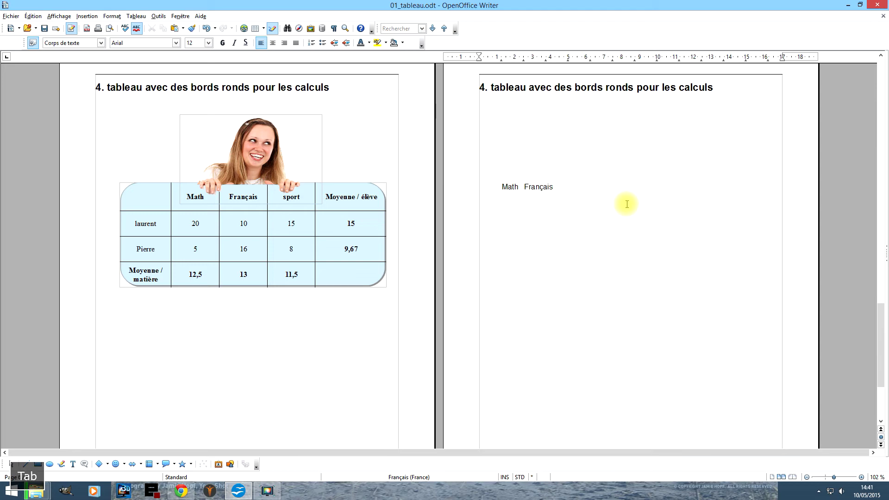
pyautogui.write('sport')
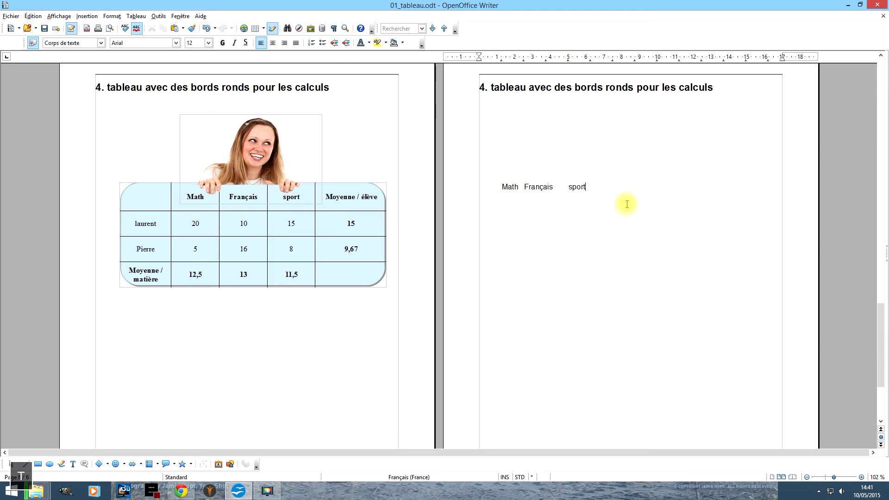
pyautogui.press('Tab')
pyautogui.write('Moyenne / éléè')
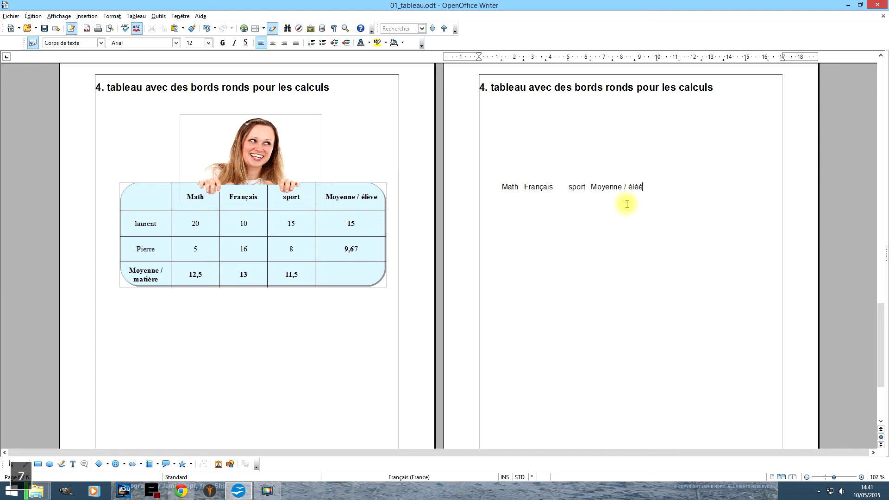
pyautogui.press('BackSpace')
pyautogui.press('BackSpace')
pyautogui.write('è')
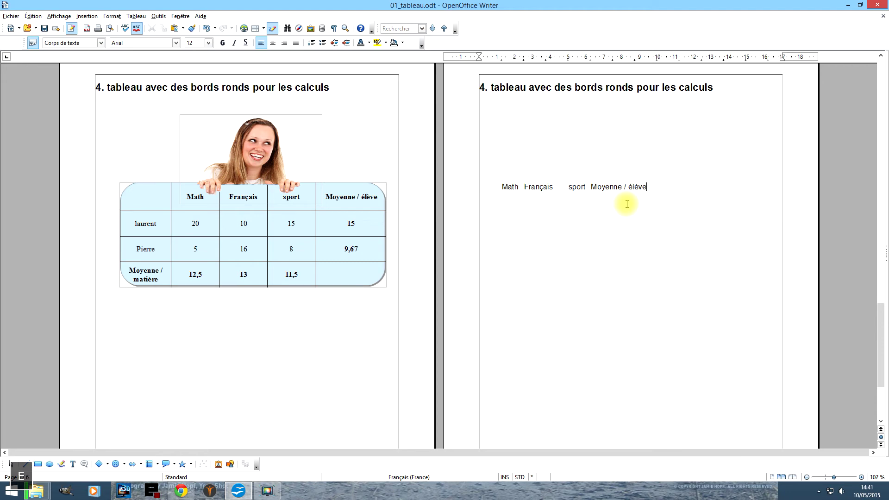
# - Add a tab-separated line with the first pupil's name and the grades 20, 10 and 15, leaving the average blank
pyautogui.press('Return')
pyautogui.write('Laurebt')
pyautogui.press('BackSpace')
pyautogui.press('BackSpace')
pyautogui.write('nt')
pyautogui.press('Tab')
pyautogui.write('20')
pyautogui.press('Tab')
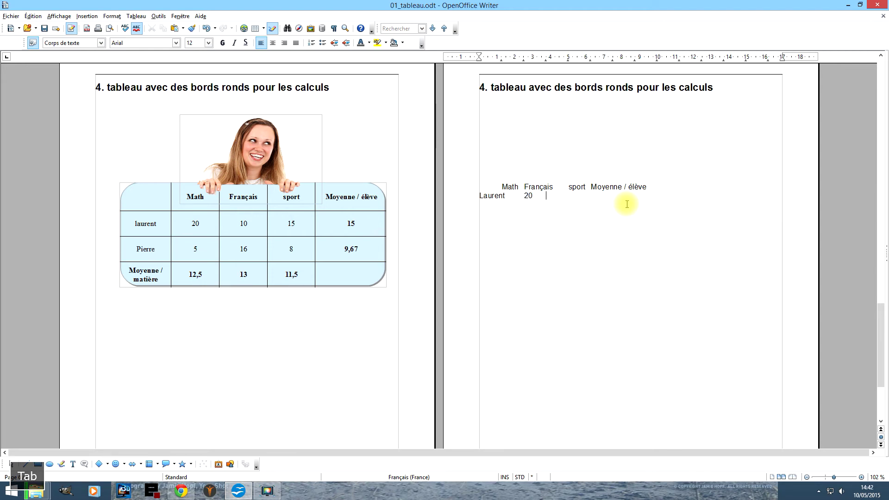
pyautogui.write('10')
pyautogui.press('Tab')
pyautogui.write('15')
pyautogui.press('Tab')
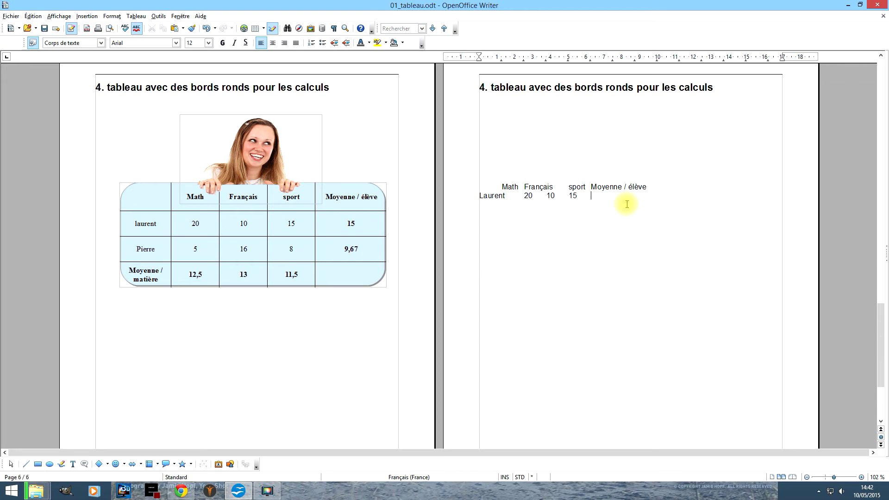
# - Add a tab-separated line with the second pupil's name and the grades 5, 16 and 8, leaving the average blank
pyautogui.press('Return')
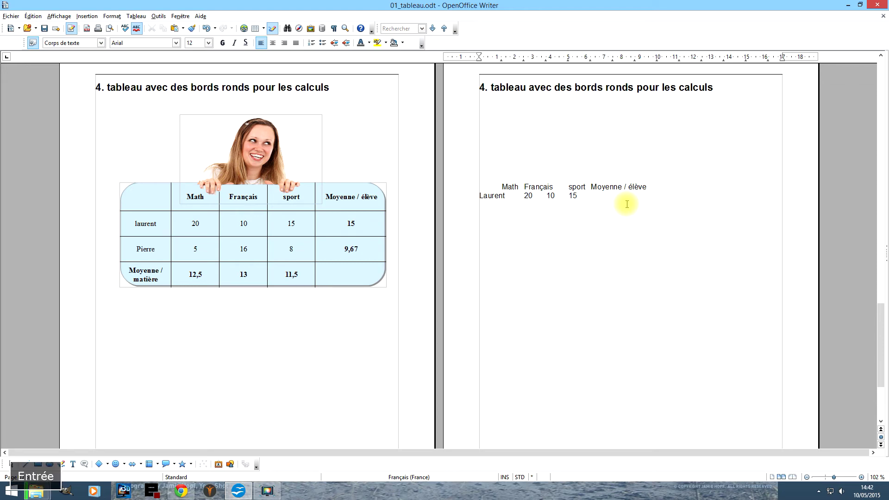
pyautogui.write('Pie')
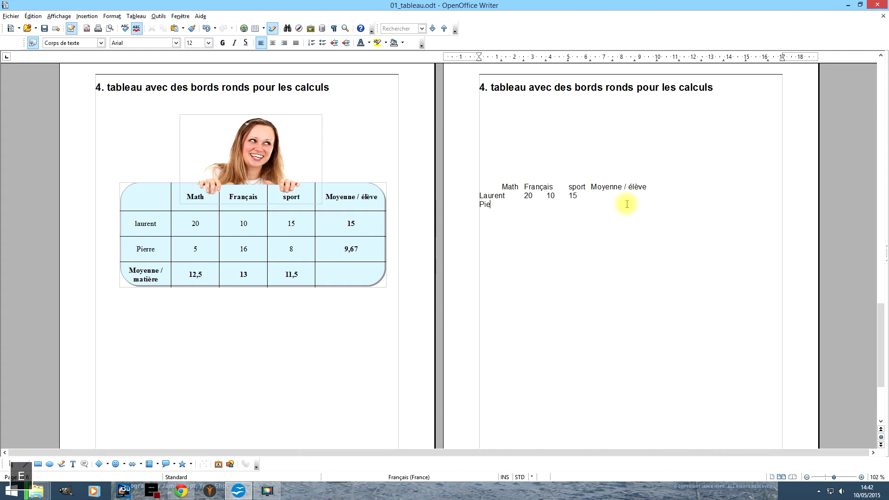
pyautogui.write('rre')
pyautogui.press('Tab')
pyautogui.write('5')
pyautogui.press('Tab')
pyautogui.write('16')
pyautogui.press('Tab')
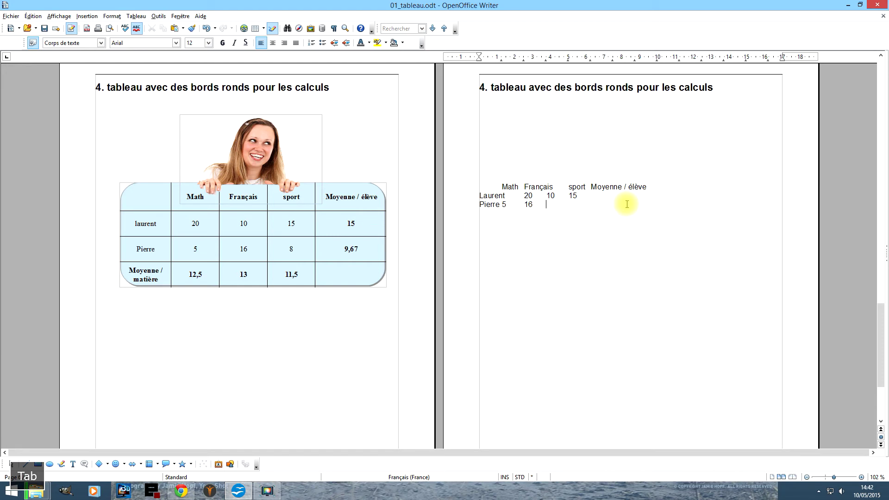
pyautogui.write('8')
pyautogui.press('Tab')
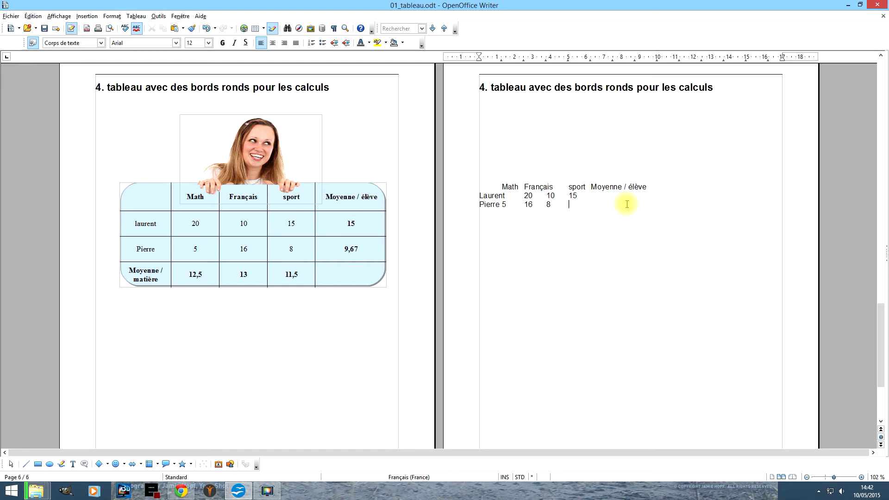
# - Add a final line labelled Moyenne / matière, followed by empty tab-separated fields
pyautogui.press('Return')
pyautogui.write('Mo')
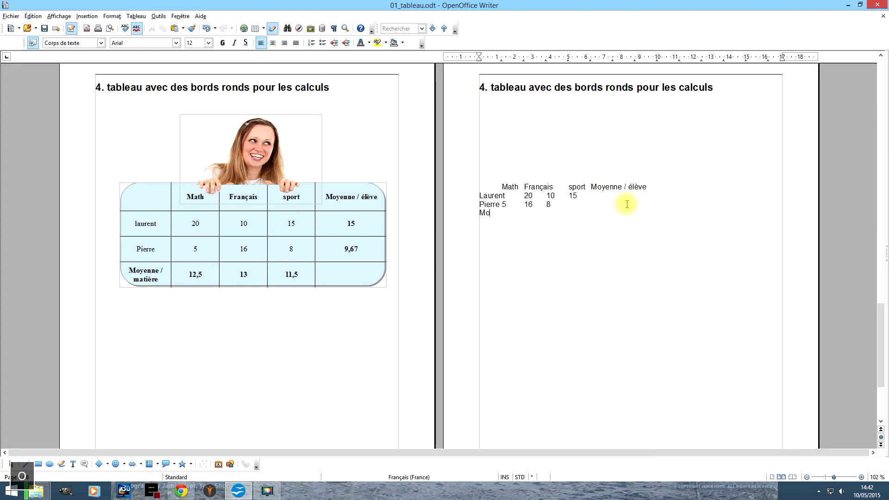
pyautogui.write('/ matière')
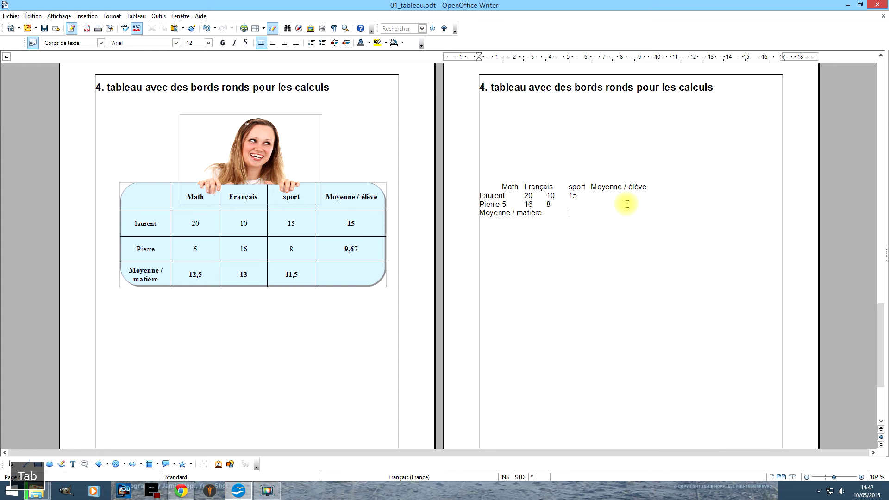
# - Select the four tab-separated lines of grades and convert them into a table
pyautogui.click(481, 187)
pyautogui.hotkey('ctrl', 'shift', 'End')
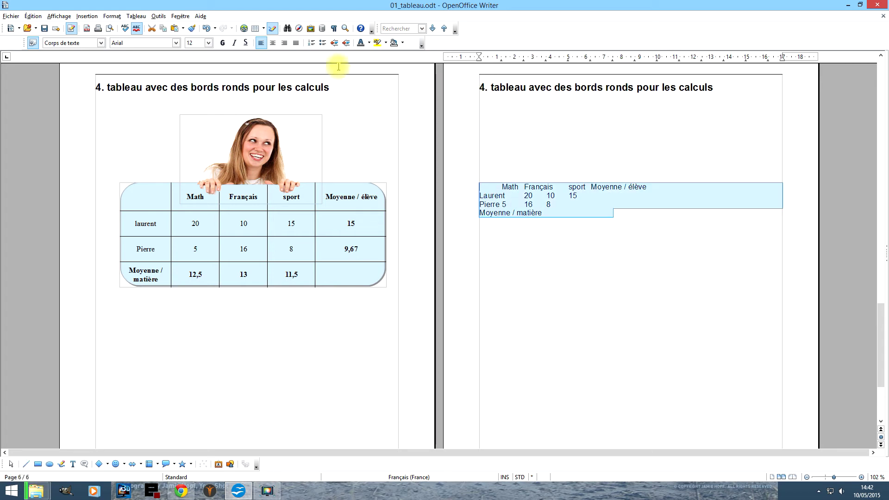
pyautogui.hotkey('ctrl', 'F12')
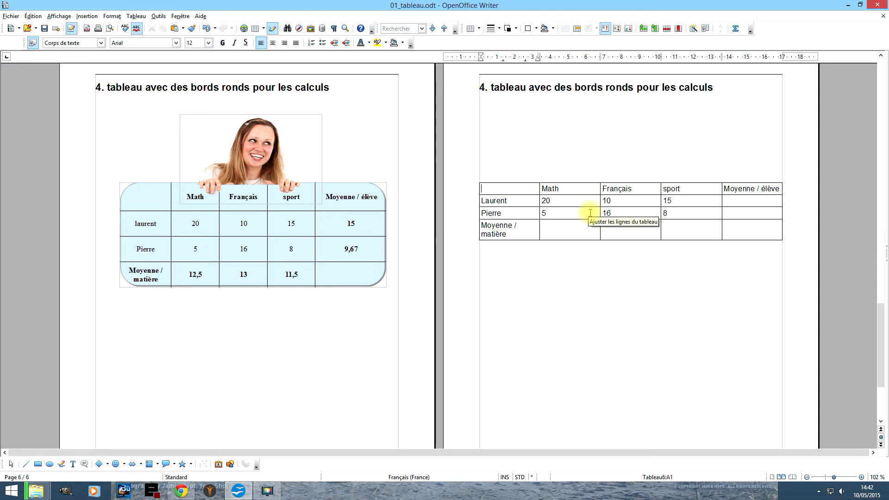
# - Select all the table's cells and give the table the background image rectangle_bord_rond.jpg, using the Remplissage type
pyautogui.keyDown('shift'); pyautogui.click(751, 235); pyautogui.keyUp('shift')
pyautogui.rightClick(744, 226)
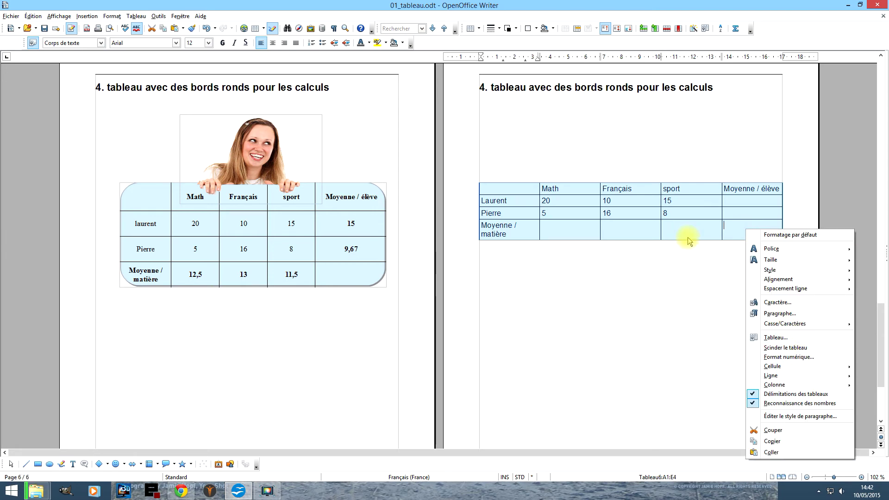
pyautogui.click(782, 337)
pyautogui.click(617, 203)
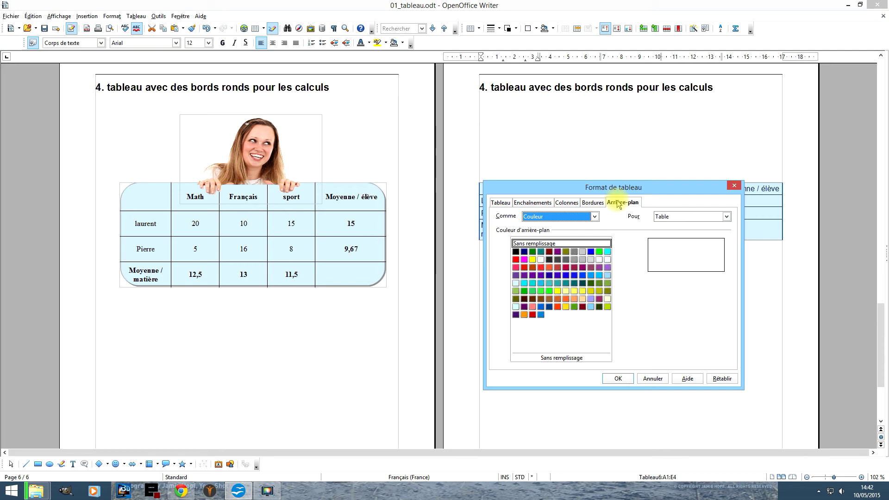
pyautogui.click(546, 218)
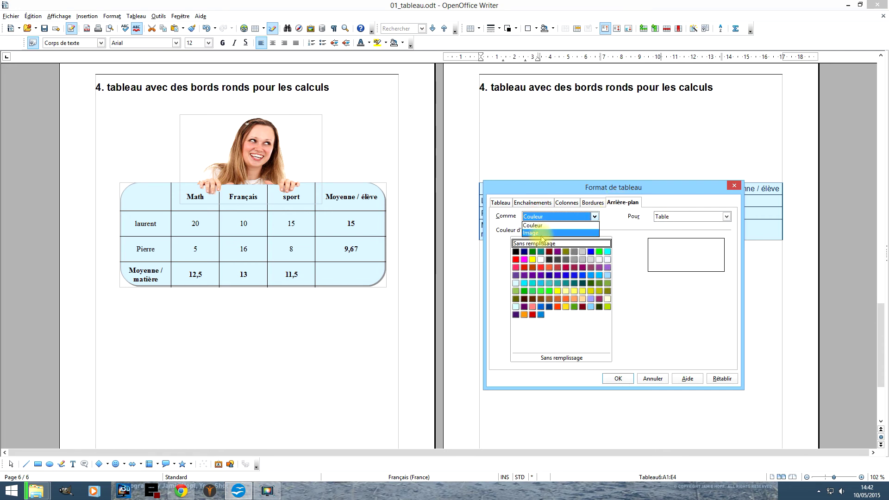
pyautogui.click(543, 237)
pyautogui.click(529, 244)
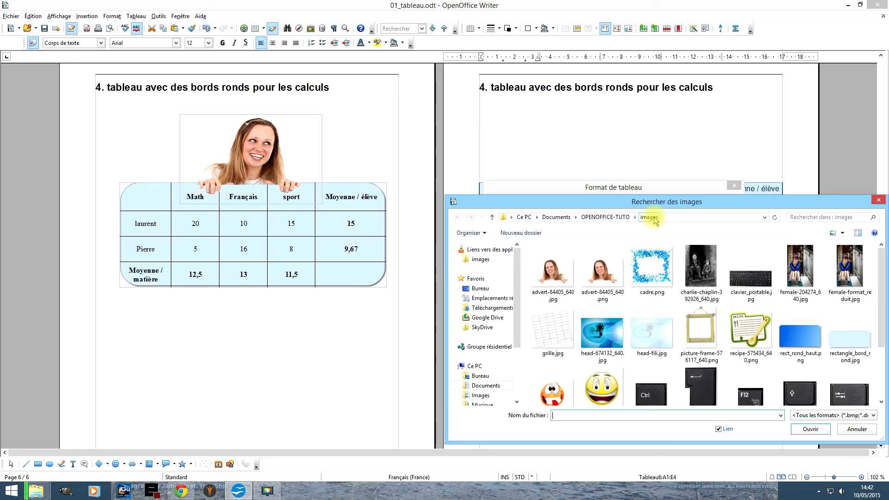
pyautogui.click(860, 346)
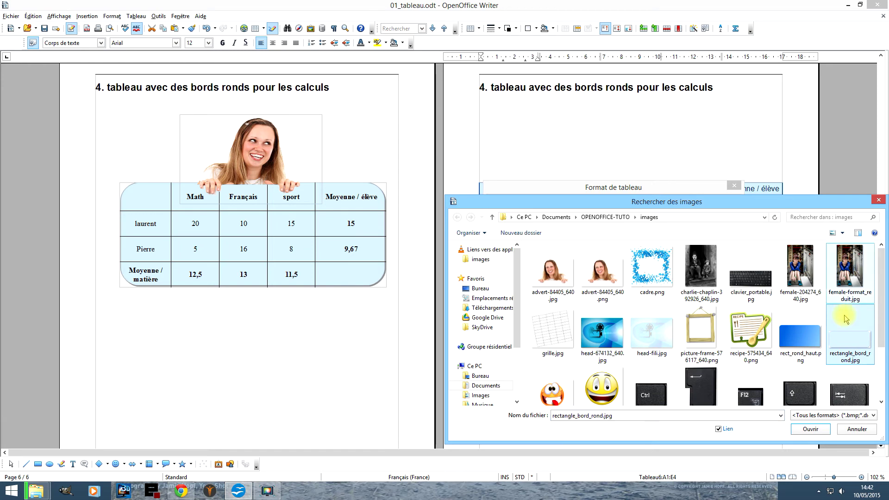
pyautogui.click(810, 430)
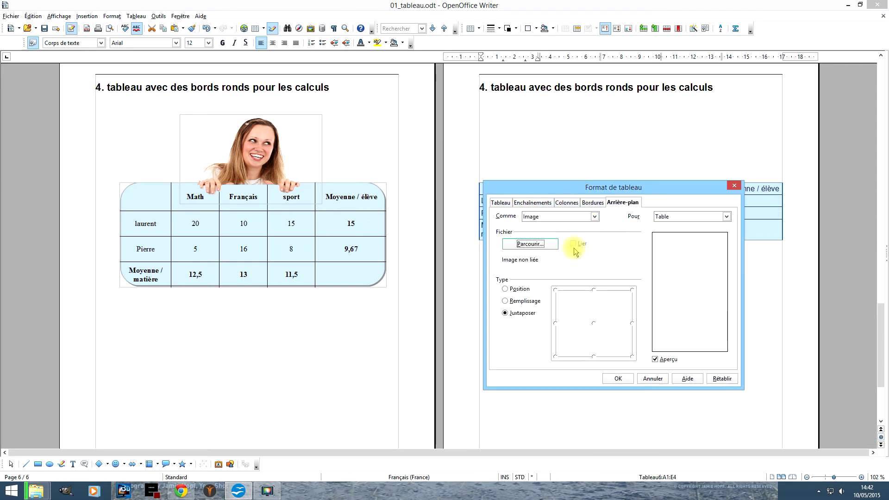
pyautogui.click(524, 301)
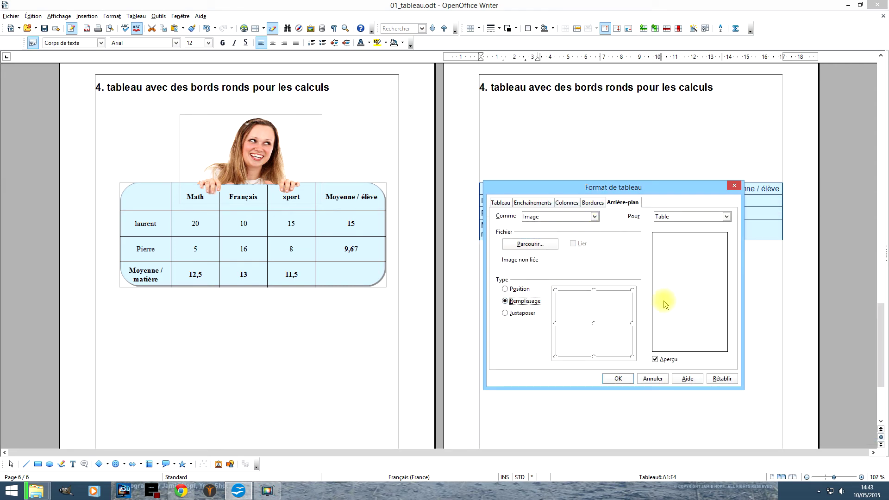
pyautogui.click(619, 379)
# - Heighten the table's last two rows, then select all the cells and distribute the rows proportionally
pyautogui.moveTo(668, 235); pyautogui.dragTo(661, 281)
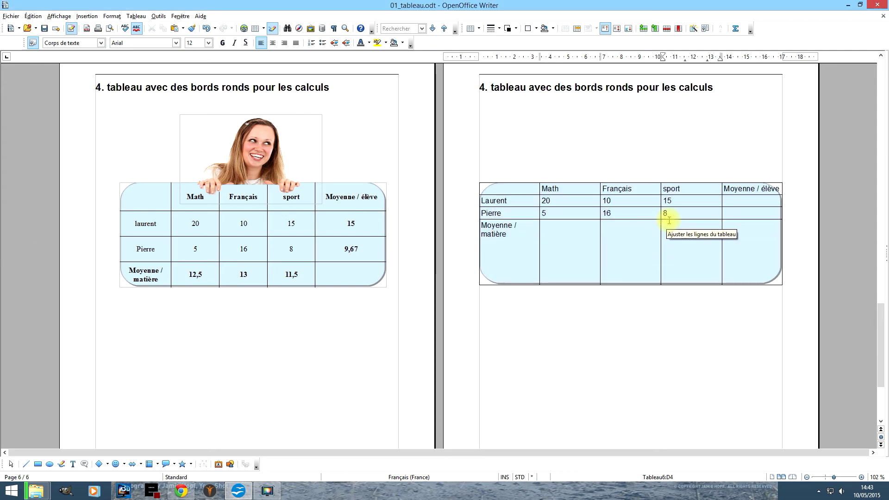
pyautogui.moveTo(667, 219); pyautogui.dragTo(672, 234)
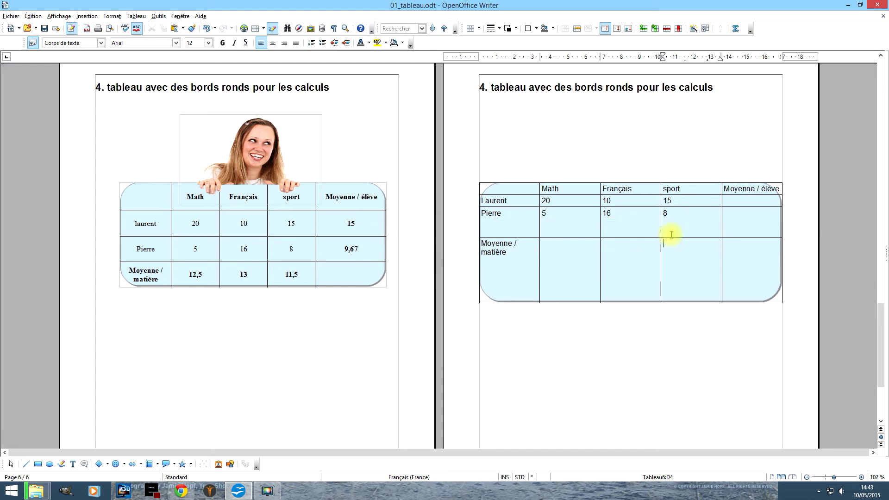
pyautogui.click(523, 188)
pyautogui.keyDown('shift'); pyautogui.click(746, 279); pyautogui.keyUp('shift')
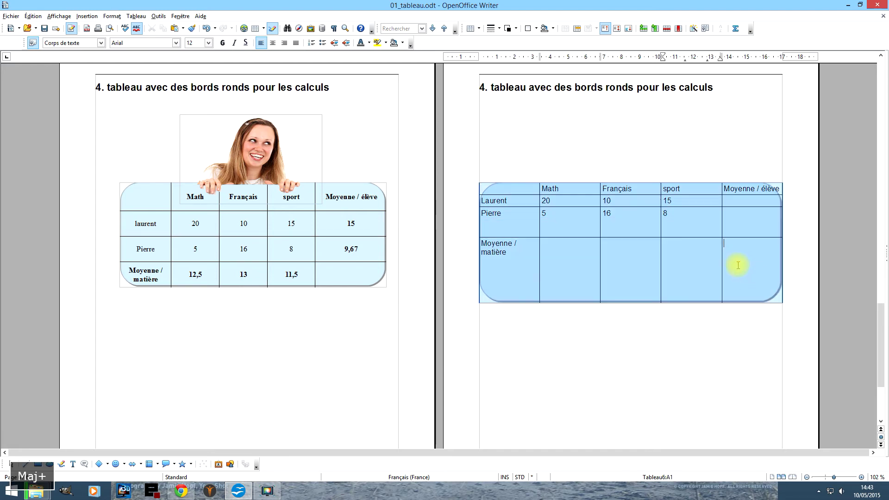
pyautogui.click(135, 17)
pyautogui.moveTo(210, 122)
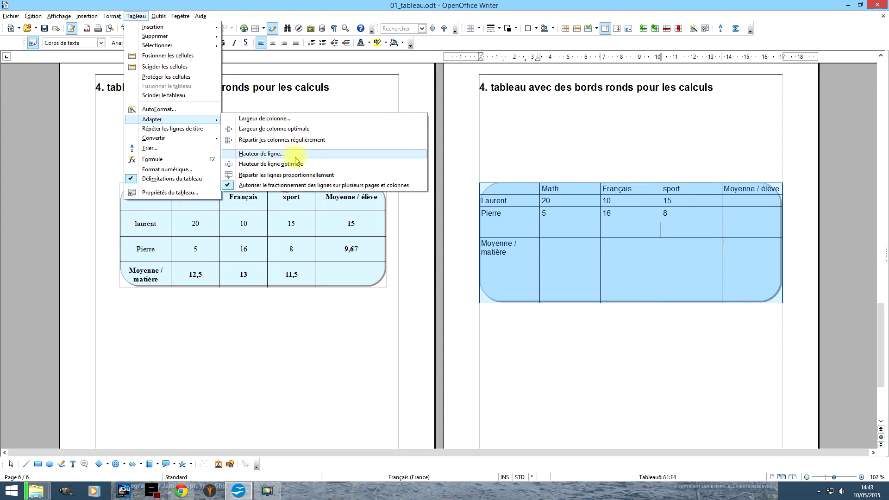
pyautogui.click(315, 174)
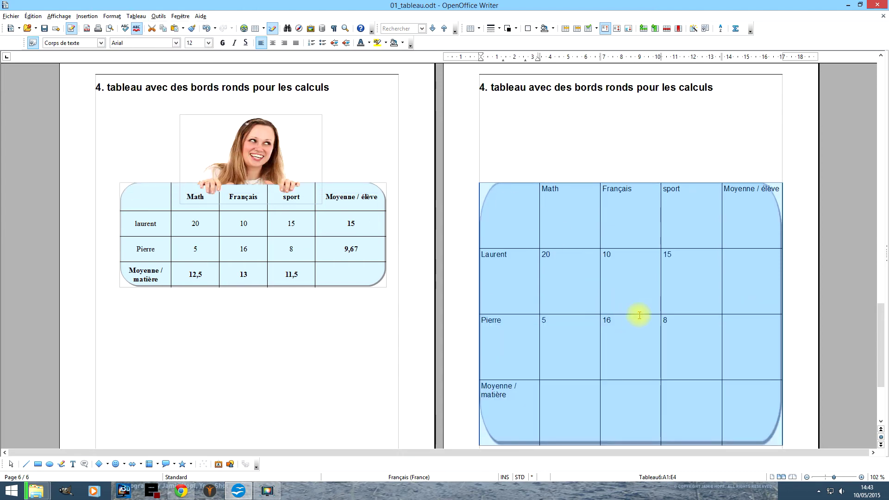
# - Reduce the heights of the grade table's rows to make it compact, then heighten the Moyenne / matière row slightly
pyautogui.scroll(-3, 639, 313)
pyautogui.click(625, 349)
pyautogui.moveTo(631, 352); pyautogui.dragTo(633, 127)
pyautogui.click(629, 154)
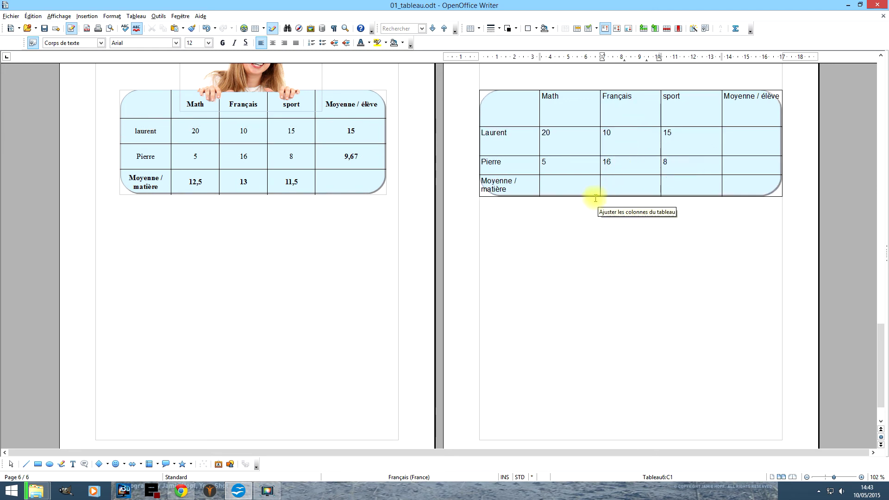
pyautogui.moveTo(593, 196); pyautogui.dragTo(590, 209)
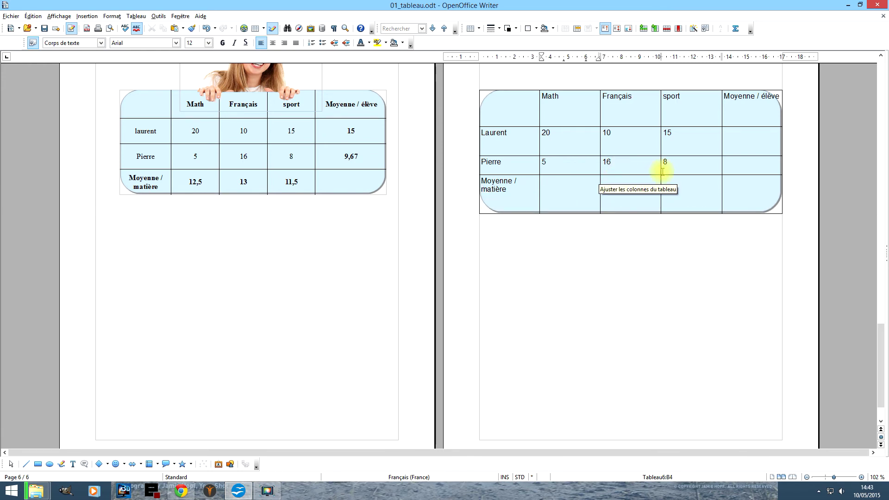
# - Centre the text horizontally in the header cells and then in all cells of the grade table
pyautogui.scroll(2, 649, 175)
pyautogui.moveTo(576, 151); pyautogui.dragTo(735, 156)
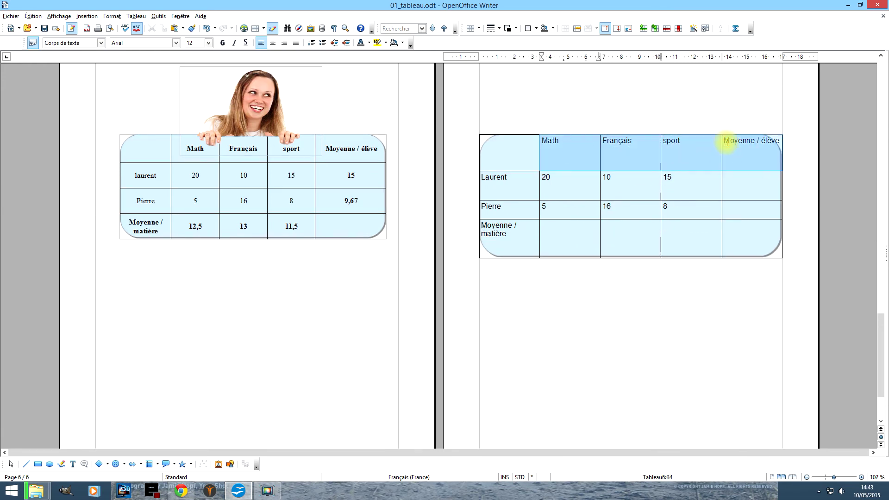
pyautogui.click(272, 42)
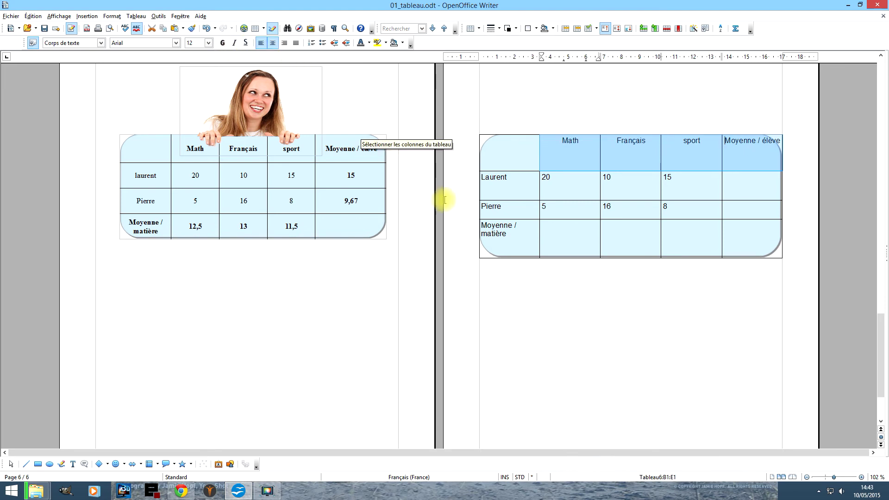
pyautogui.click(524, 153)
pyautogui.keyDown('shift'); pyautogui.click(736, 236); pyautogui.keyUp('shift')
pyautogui.click(272, 42)
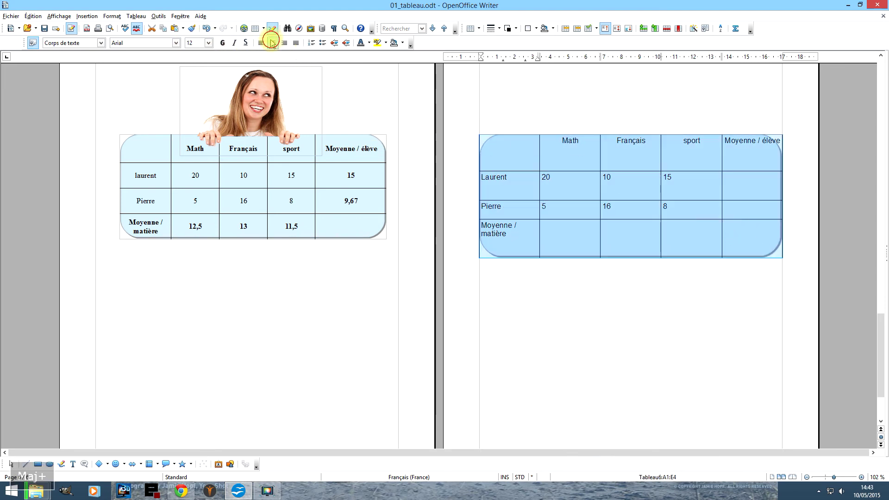
# - Calculate the Math average in cell B4 of the Moyenne / matière row, using the Moyenne function on B2:B3
pyautogui.click(648, 234)
pyautogui.click(574, 234)
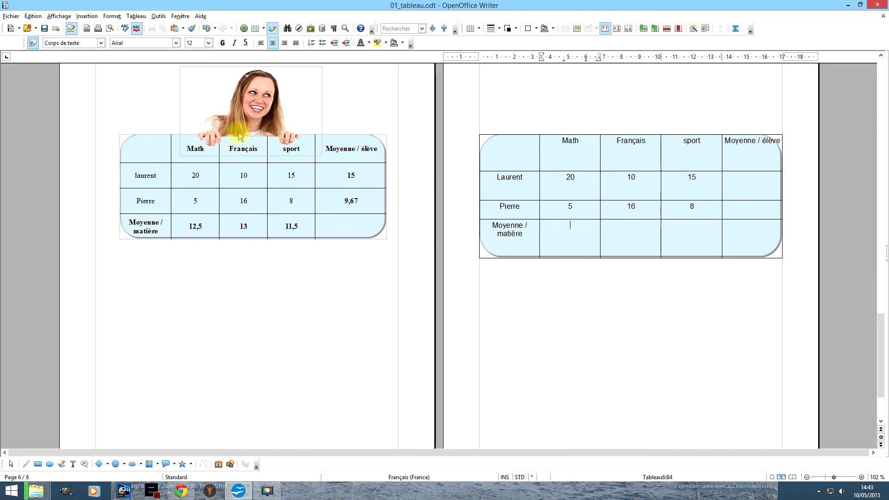
pyautogui.click(132, 17)
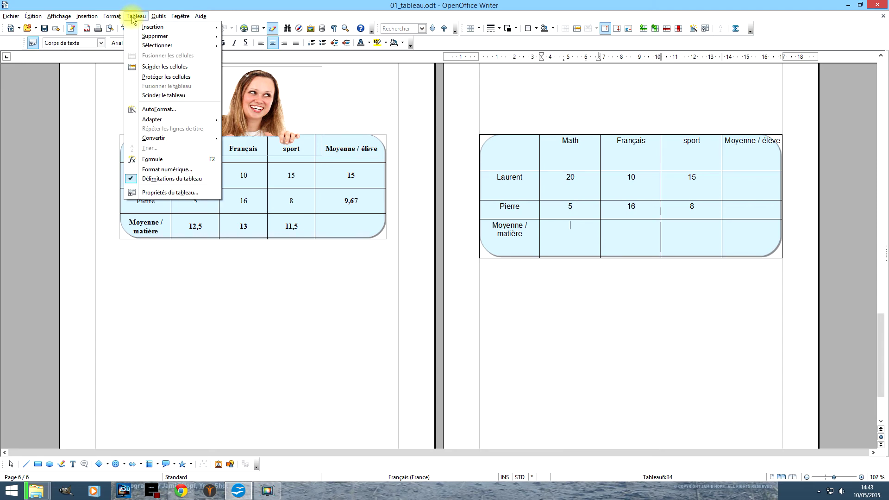
pyautogui.click(163, 160)
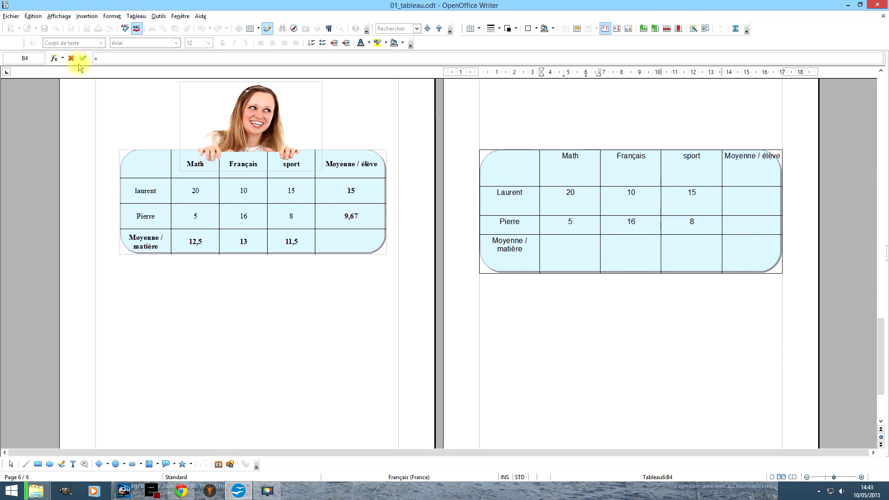
pyautogui.click(58, 61)
pyautogui.moveTo(93, 125)
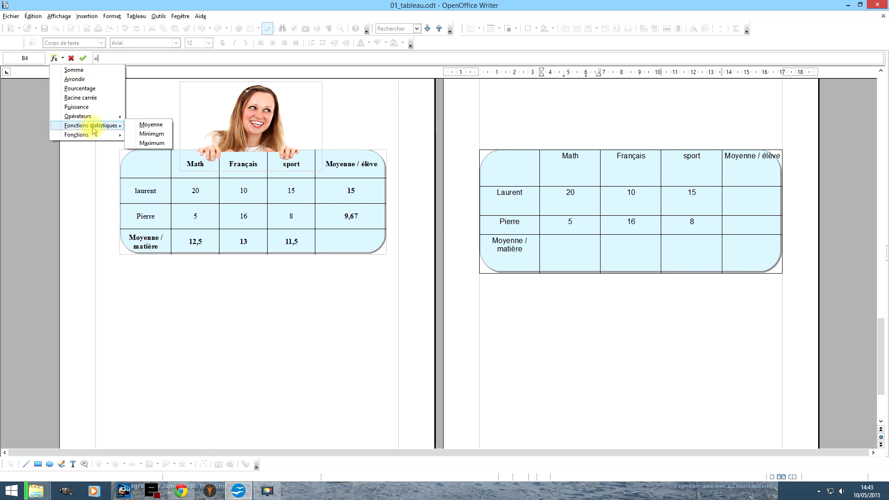
pyautogui.click(156, 126)
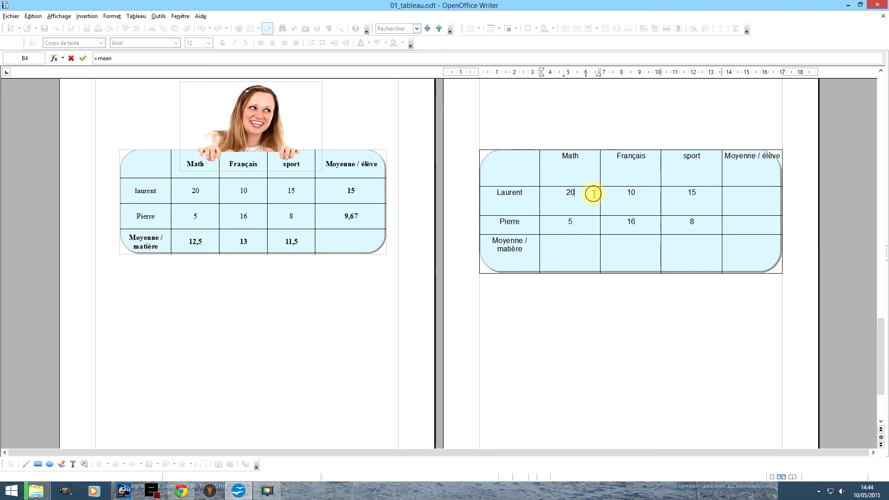
pyautogui.moveTo(594, 194); pyautogui.dragTo(594, 217)
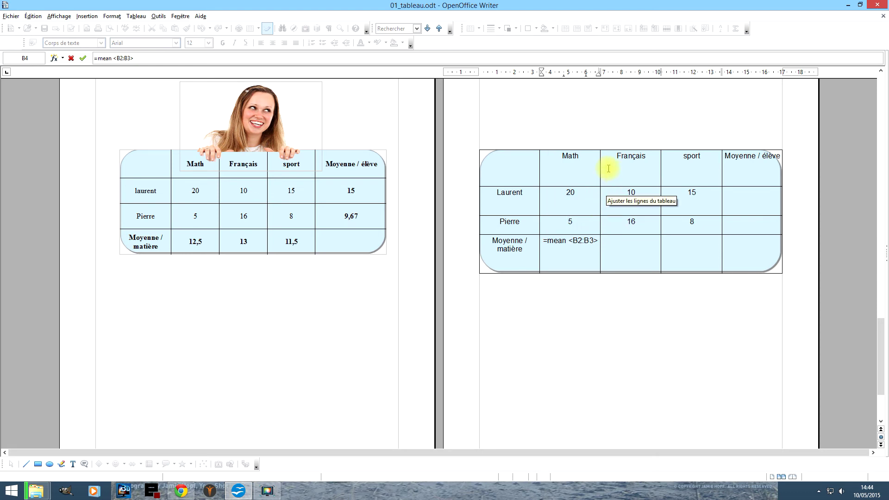
pyautogui.press('Return')
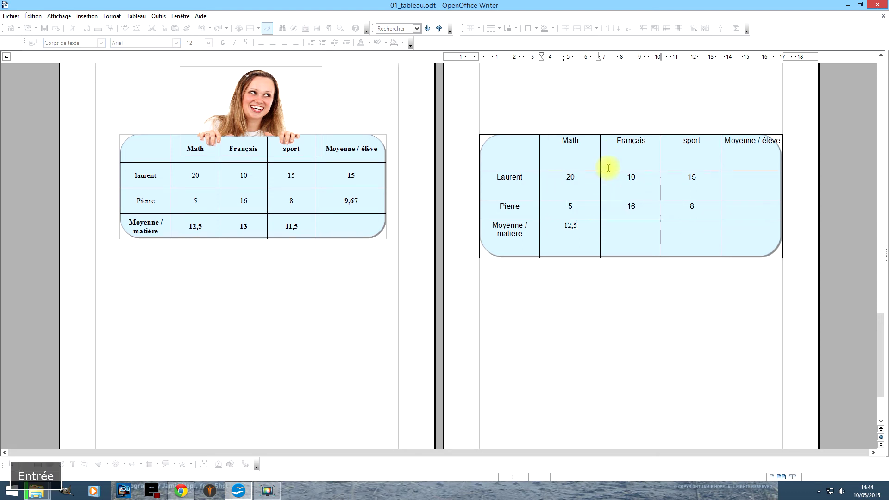
# - Calculate the Français average in cell C4, using the Moyenne function on the two grades above it
pyautogui.click(611, 233)
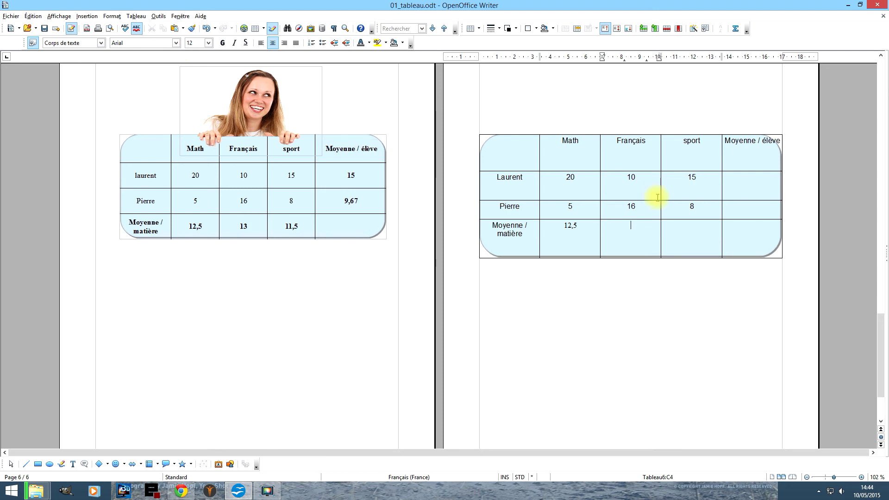
pyautogui.press('F2')
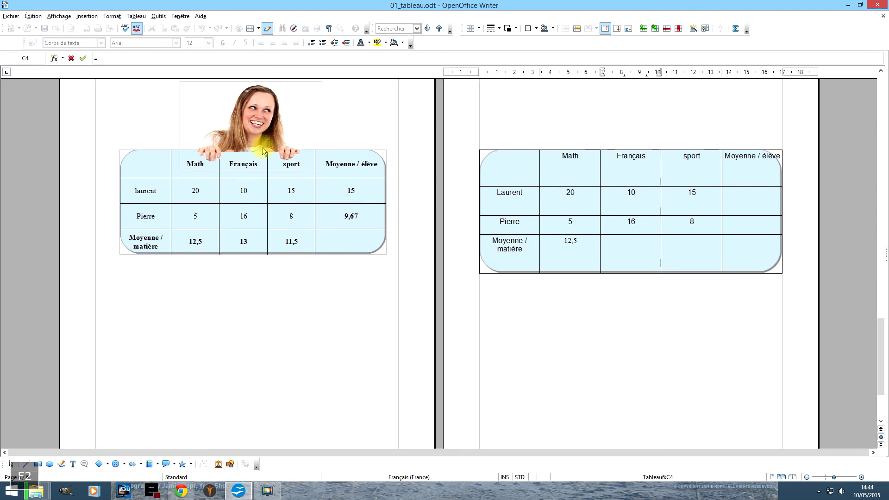
pyautogui.click(55, 57)
pyautogui.moveTo(82, 125)
pyautogui.click(149, 123)
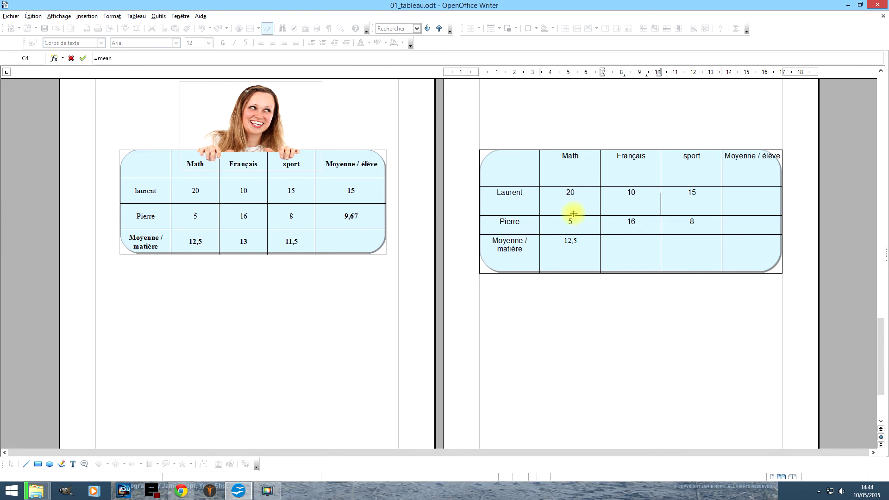
pyautogui.moveTo(639, 200); pyautogui.dragTo(645, 219)
pyautogui.press('Return')
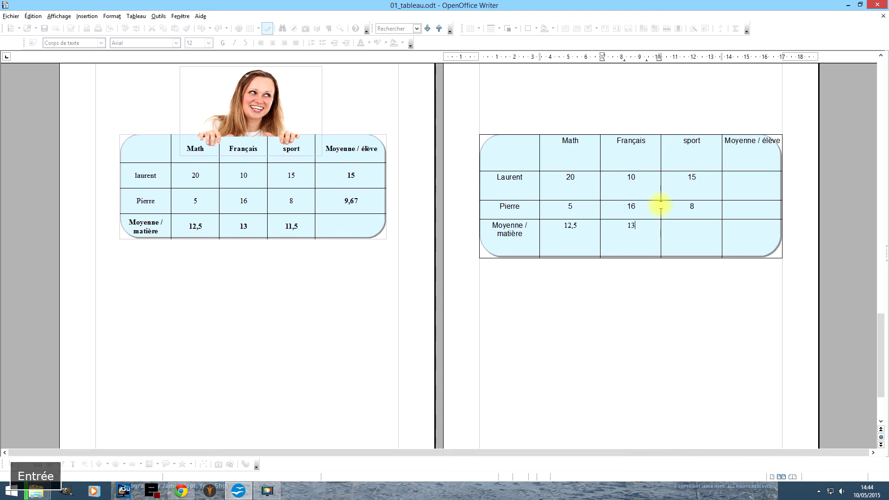
# - Calculate the sport average in cell D4, using the Moyenne function on the two grades above it
pyautogui.click(697, 233)
pyautogui.press('F2')
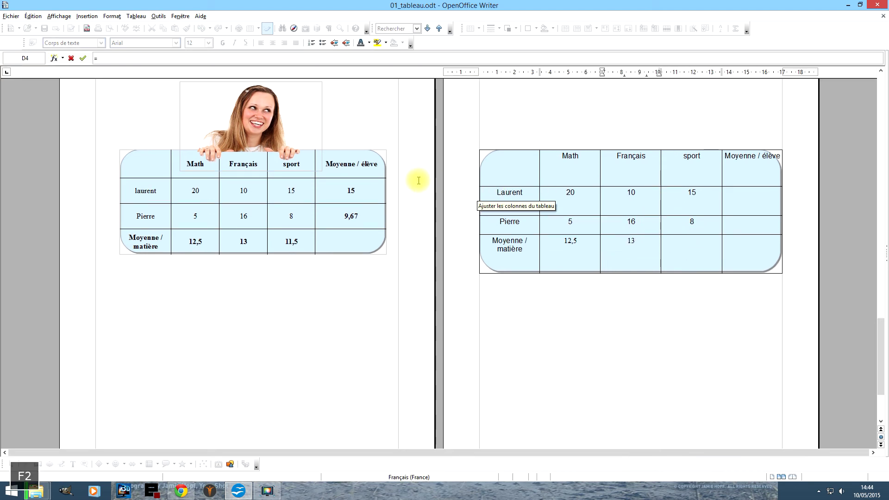
pyautogui.click(64, 60)
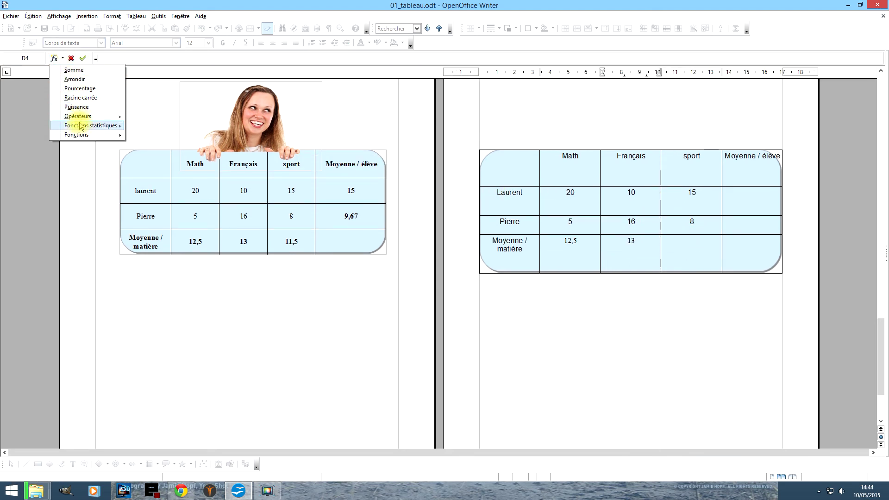
pyautogui.moveTo(91, 126)
pyautogui.click(145, 123)
pyautogui.moveTo(687, 195); pyautogui.dragTo(692, 224)
pyautogui.press('Return')
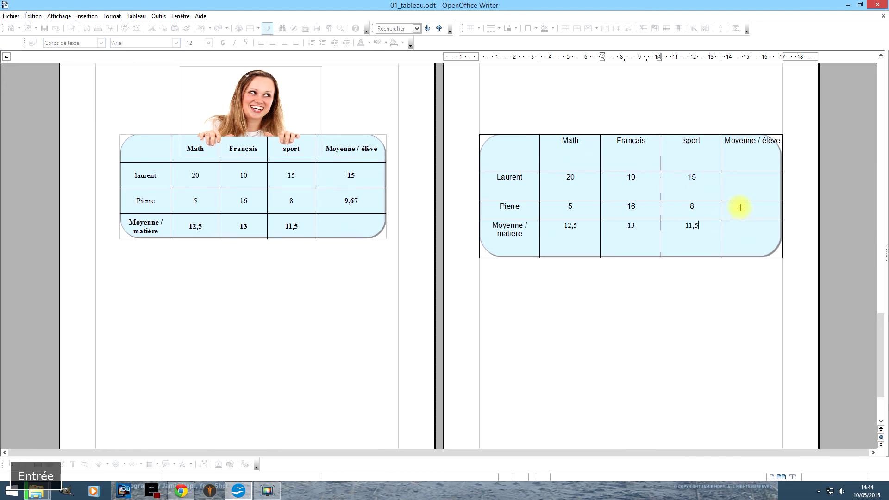
pyautogui.click(755, 185)
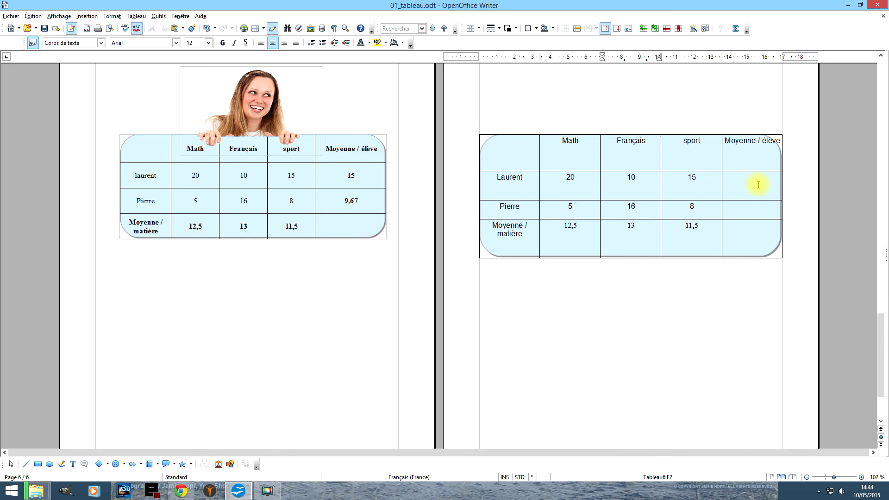
pyautogui.press('F2')
pyautogui.moveTo(582, 201); pyautogui.dragTo(691, 203)
pyautogui.press('Return')
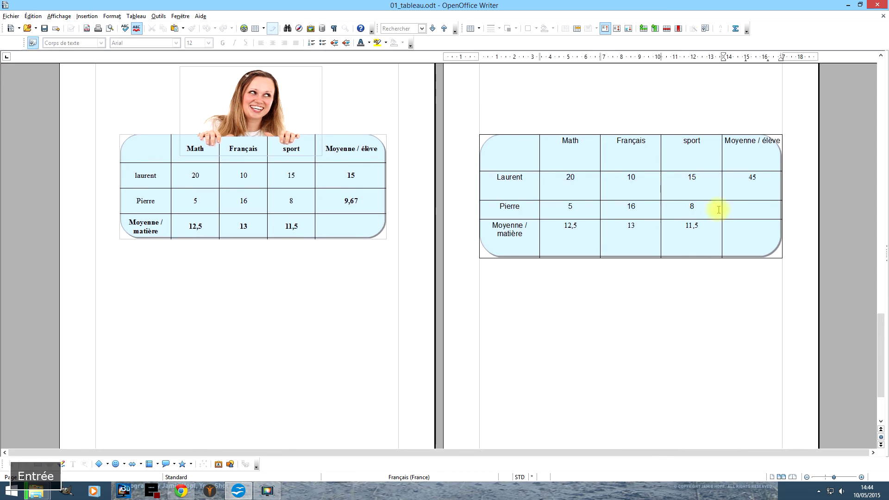
pyautogui.moveTo(754, 180)
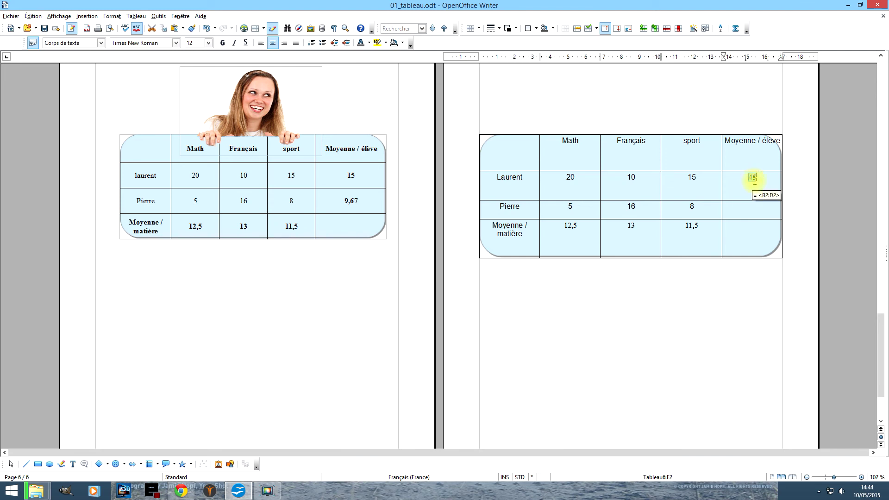
pyautogui.press('BackSpace')
# - Calculate the first pupil's average in cell E2 of the Moyenne / élève column, using the Moyenne function on B2:D2
pyautogui.press('F2')
pyautogui.click(54, 58)
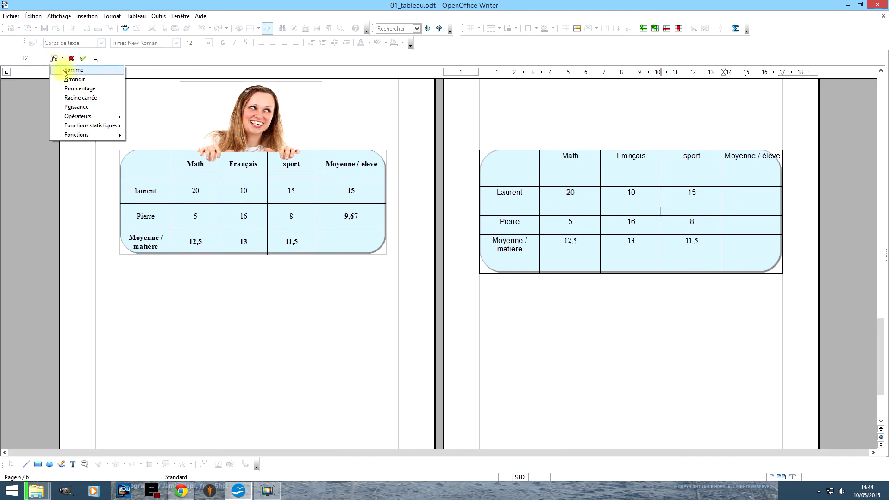
pyautogui.moveTo(93, 126)
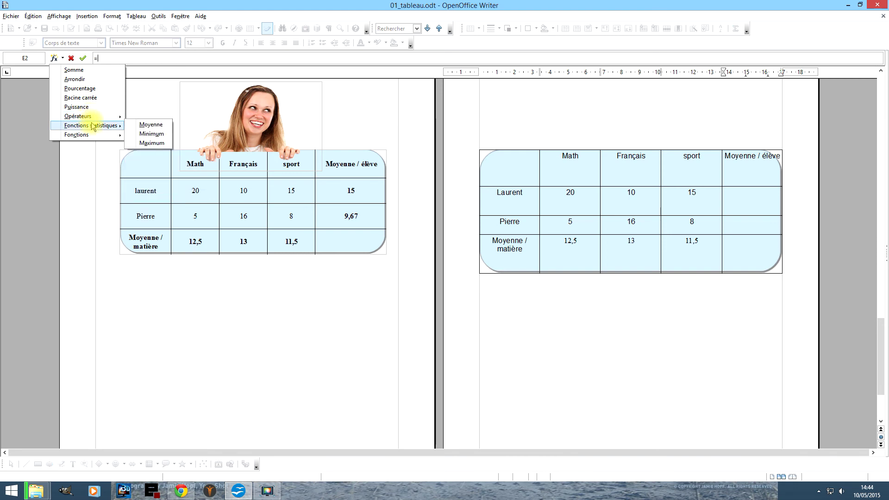
pyautogui.click(148, 124)
pyautogui.moveTo(587, 204); pyautogui.dragTo(698, 196)
pyautogui.press('Return')
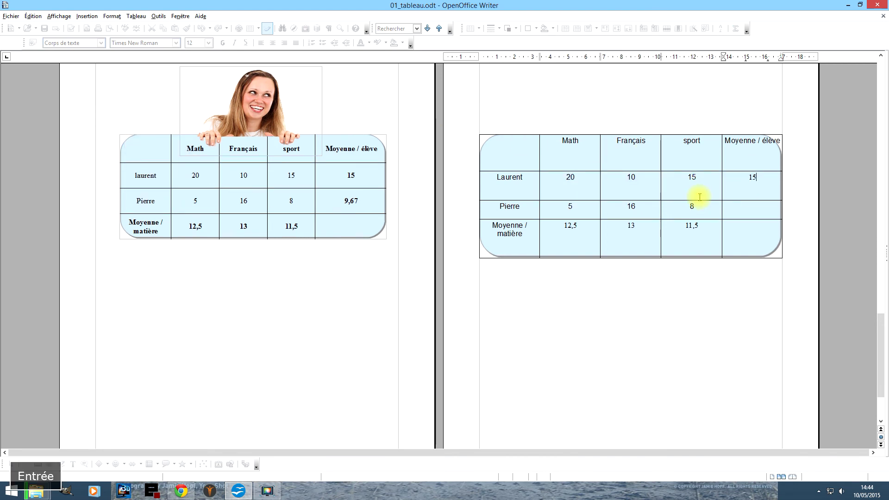
# - Calculate the second pupil's average in cell E3, using the Moyenne function on B3:D3
pyautogui.click(758, 207)
pyautogui.press('F2')
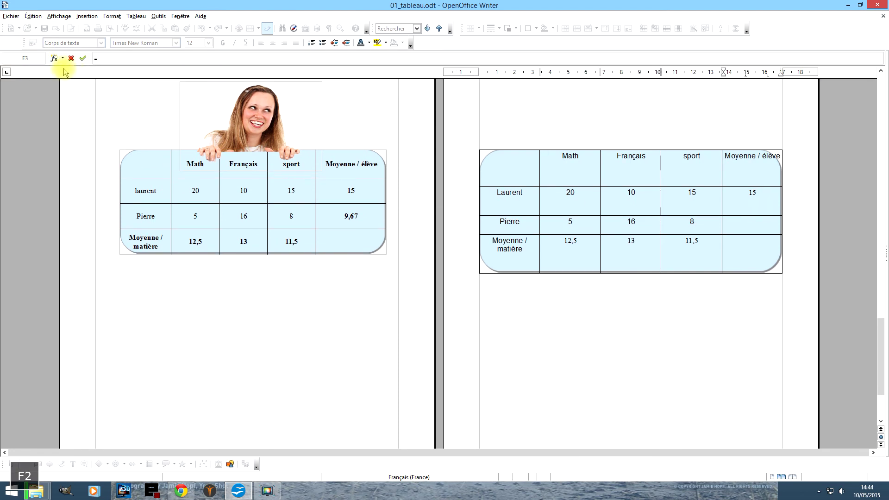
pyautogui.click(55, 58)
pyautogui.moveTo(107, 126)
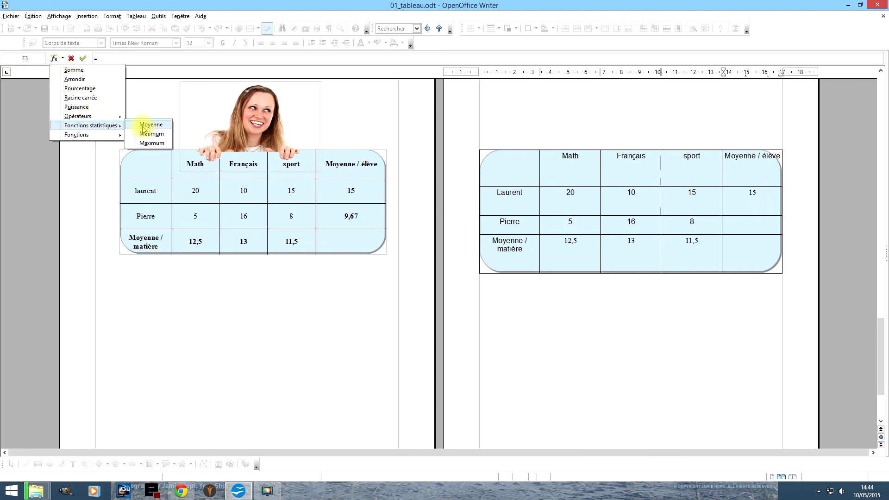
pyautogui.click(149, 125)
pyautogui.moveTo(580, 226); pyautogui.dragTo(692, 223)
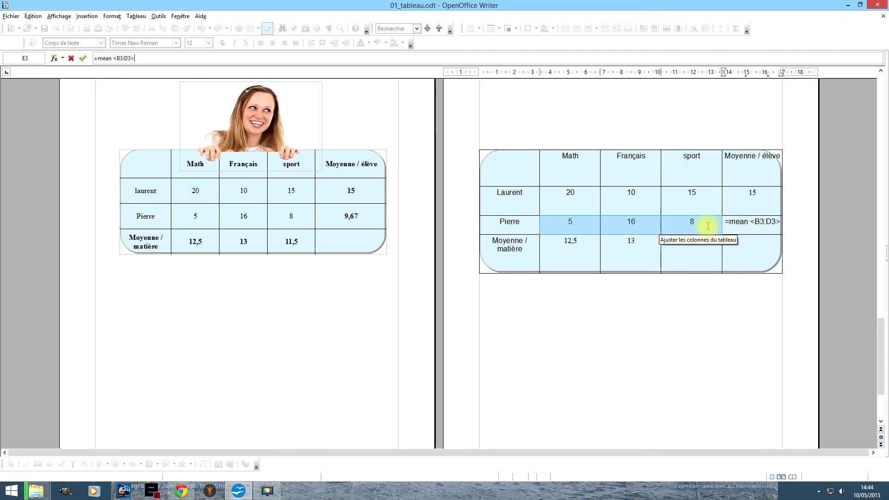
pyautogui.press('Return')
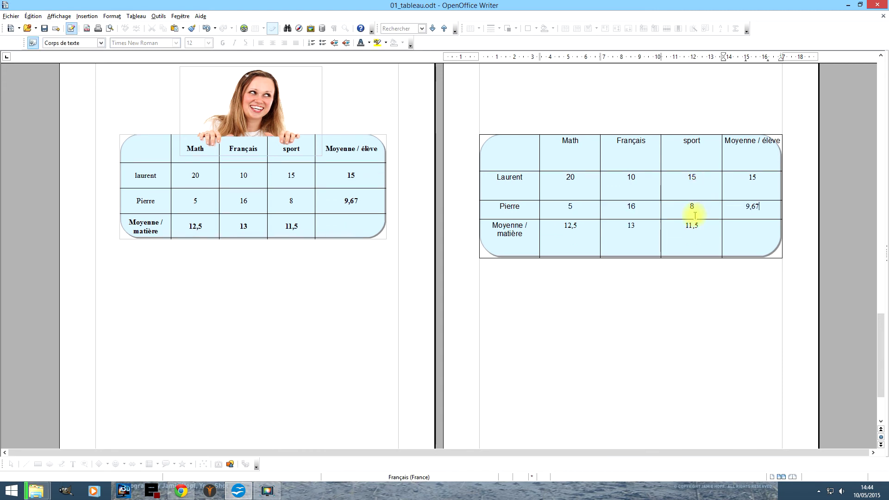
# - Change the second pupil's grades to 15 in Math and 10 in Français, updating the calculated averages
pyautogui.click(564, 205)
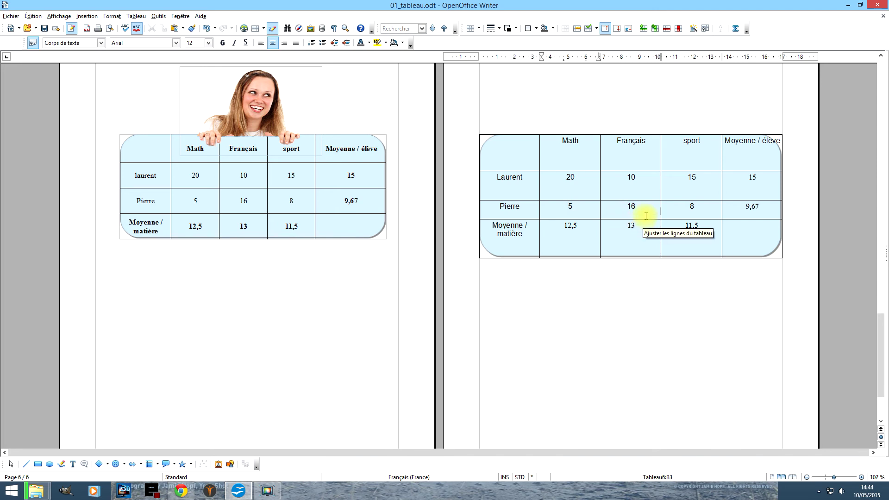
pyautogui.write('1')
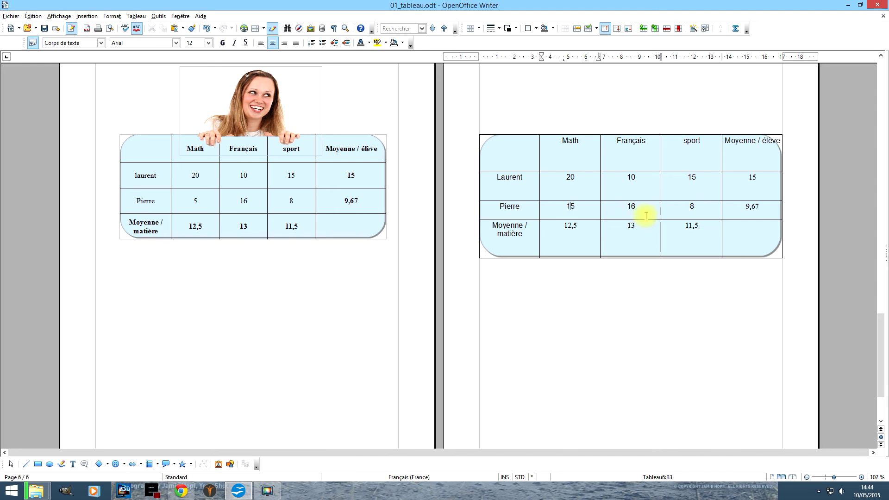
pyautogui.press('Up')
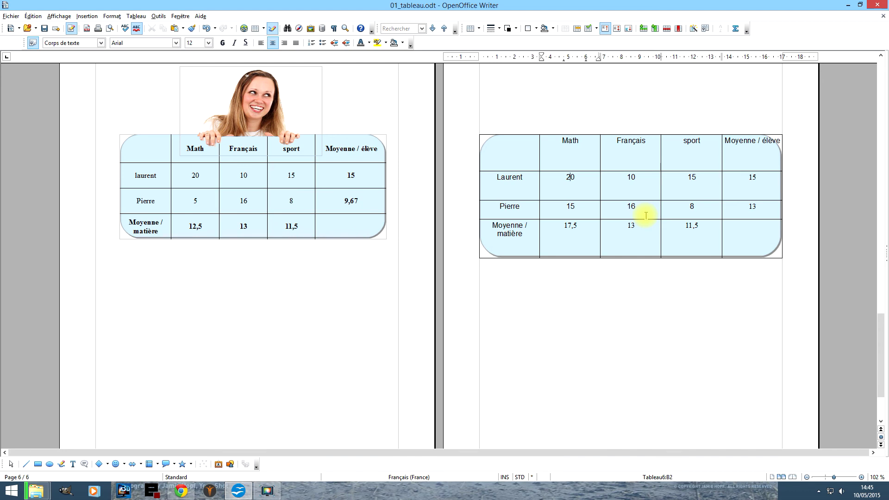
pyautogui.click(642, 206)
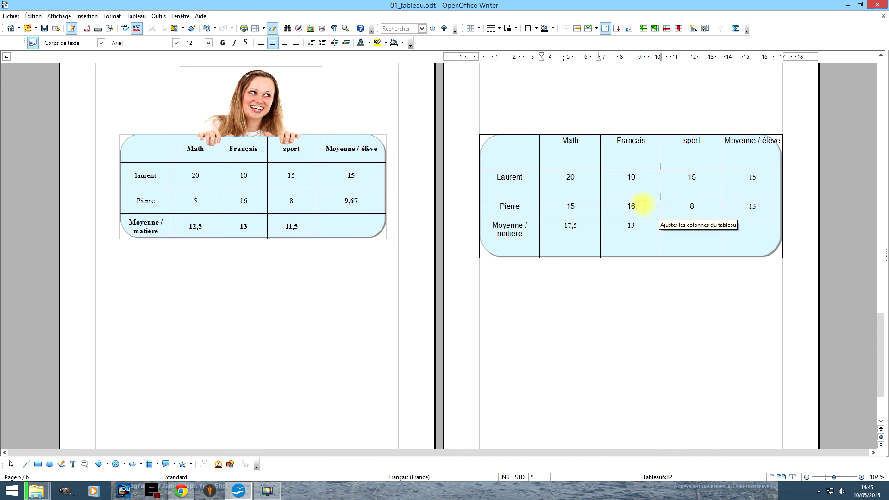
pyautogui.press('BackSpace')
pyautogui.press('BackSpace')
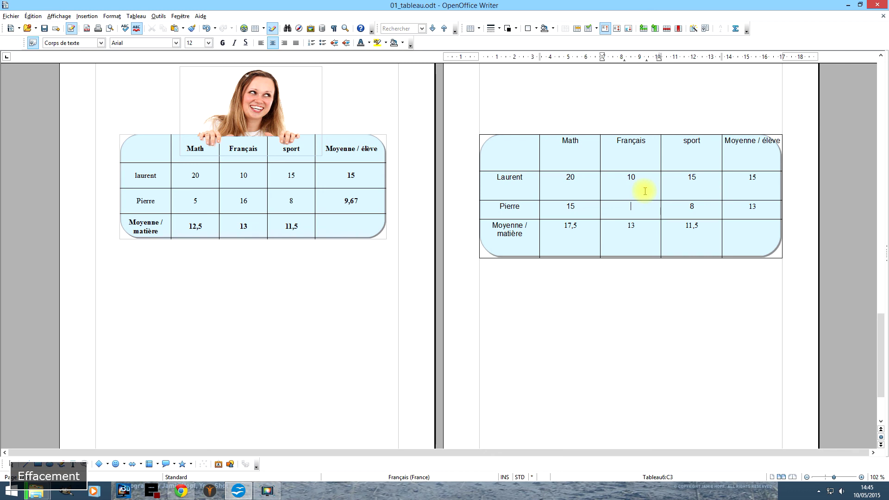
pyautogui.write('10')
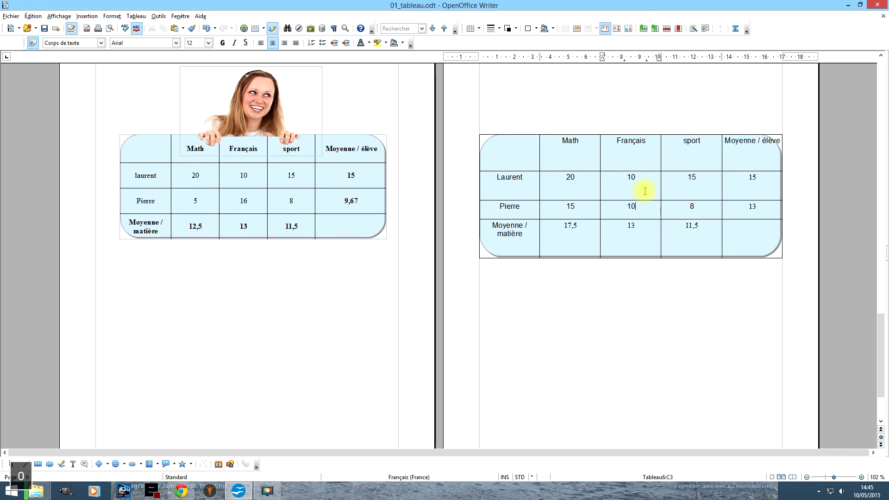
pyautogui.click(644, 185)
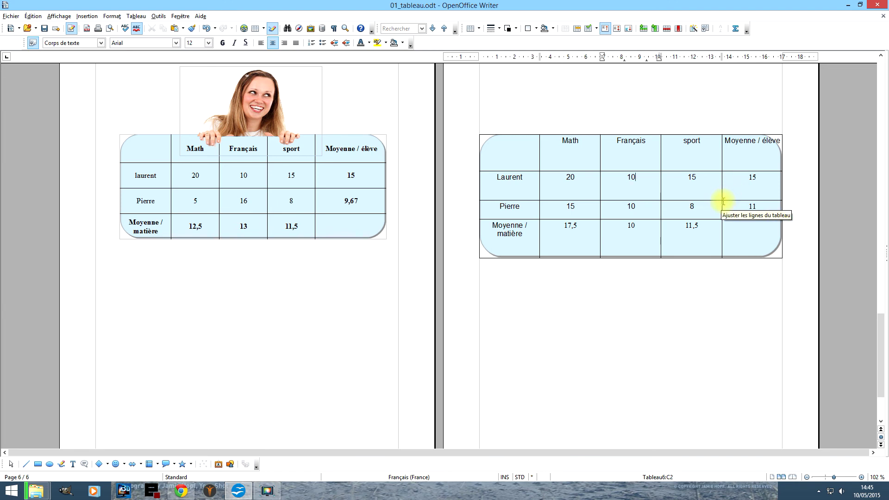
# - Insert the image file advert-84405_640.png before the text in the sport header cell of the grade table
pyautogui.scroll(3, 669, 149)
pyautogui.click(622, 163)
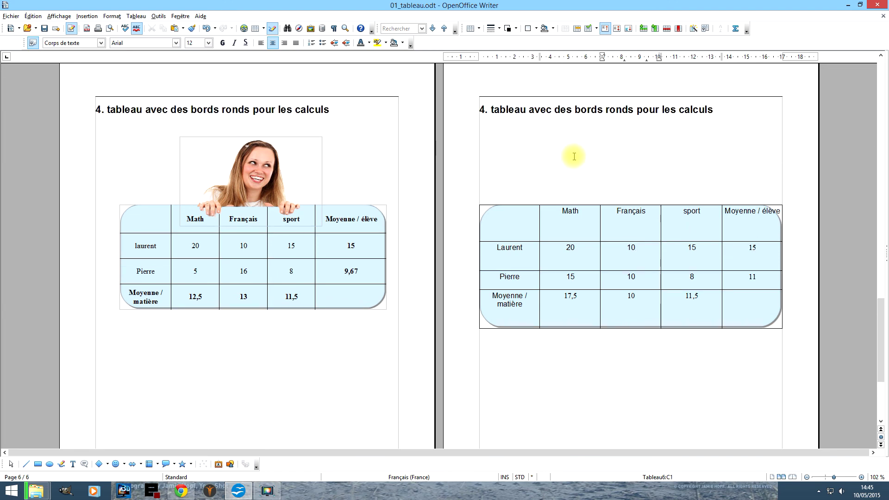
pyautogui.click(752, 109)
pyautogui.press('Tab')
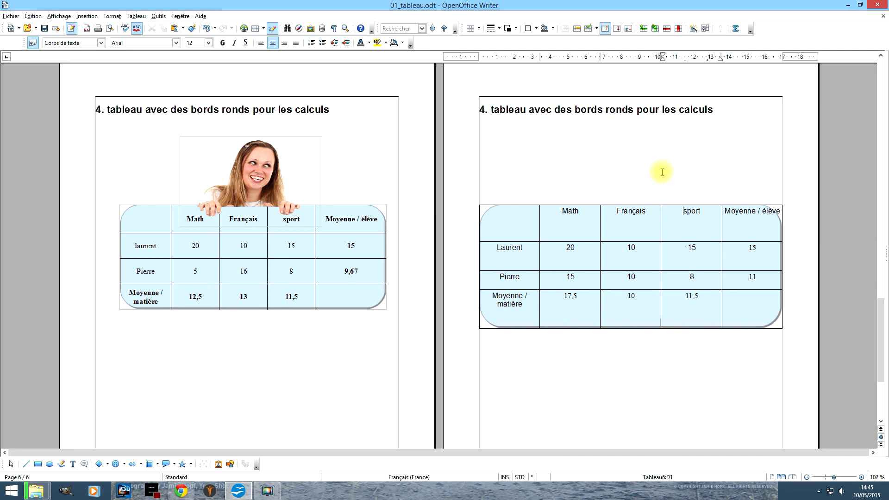
pyautogui.click(86, 15)
pyautogui.moveTo(134, 235)
pyautogui.click(198, 234)
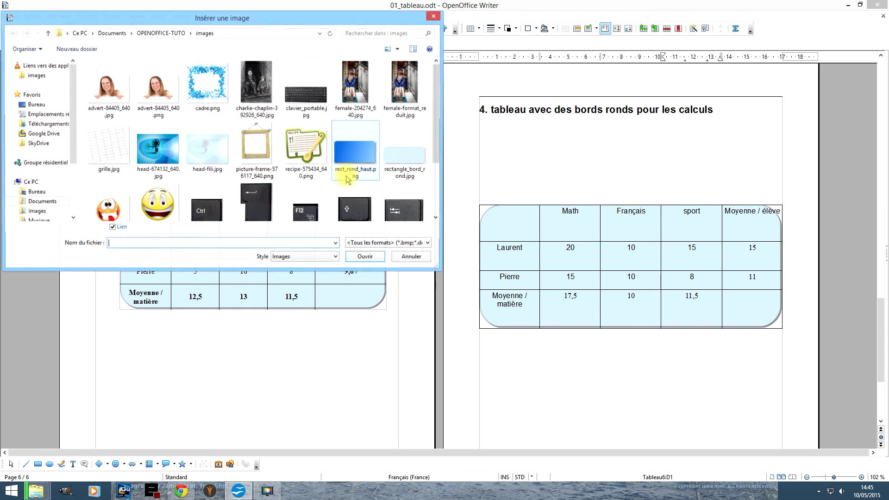
pyautogui.click(160, 91)
pyautogui.click(366, 257)
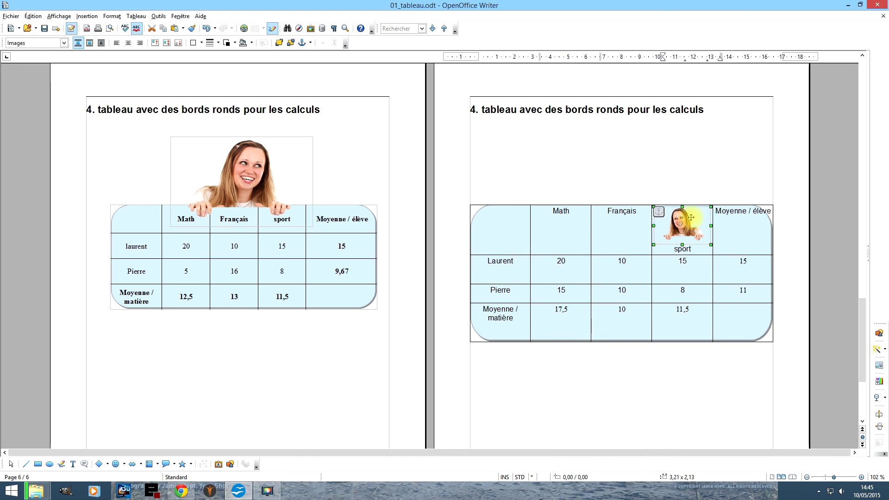
# - Enlarge the woman's picture to about 7.93 x 5.24, position it over the grade table's top edge, and set its text wrap to Continu
pyautogui.moveTo(681, 209); pyautogui.dragTo(551, 117)
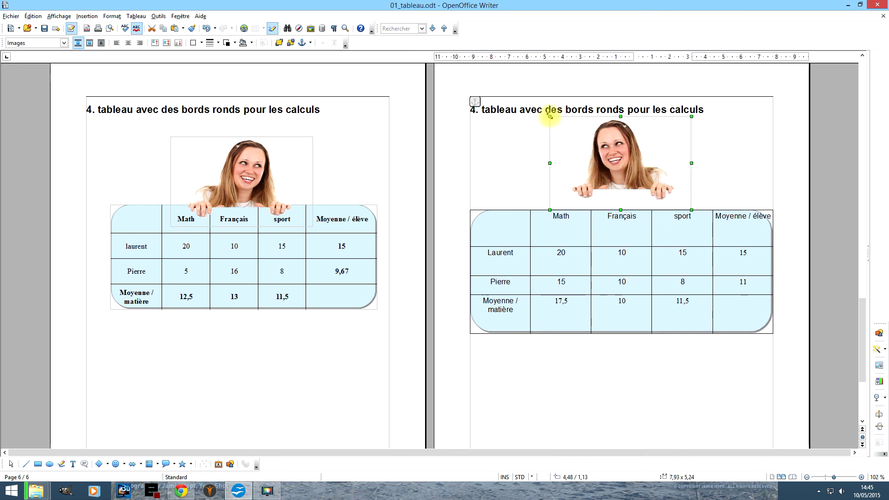
pyautogui.moveTo(636, 161); pyautogui.dragTo(635, 179)
pyautogui.rightClick(610, 185)
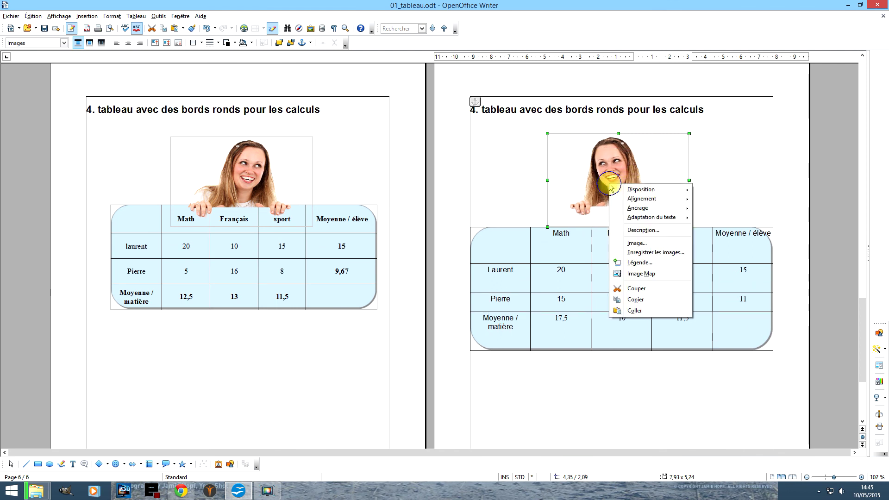
pyautogui.moveTo(664, 220)
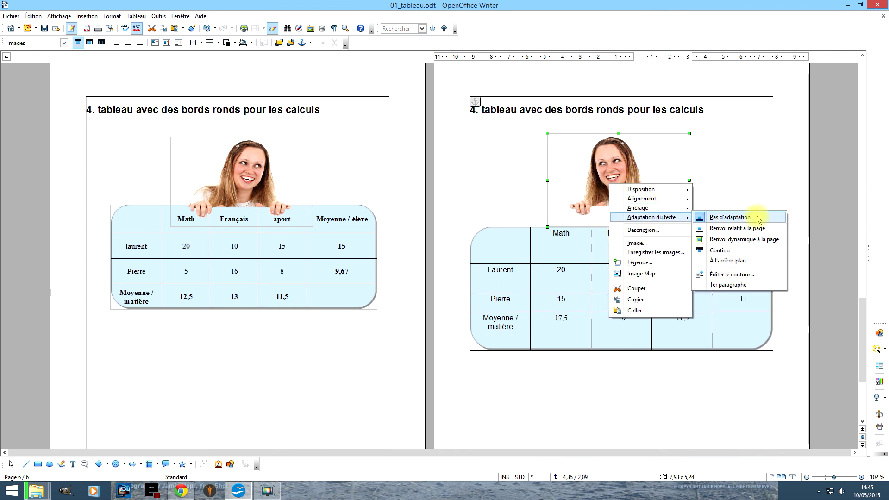
pyautogui.click(747, 253)
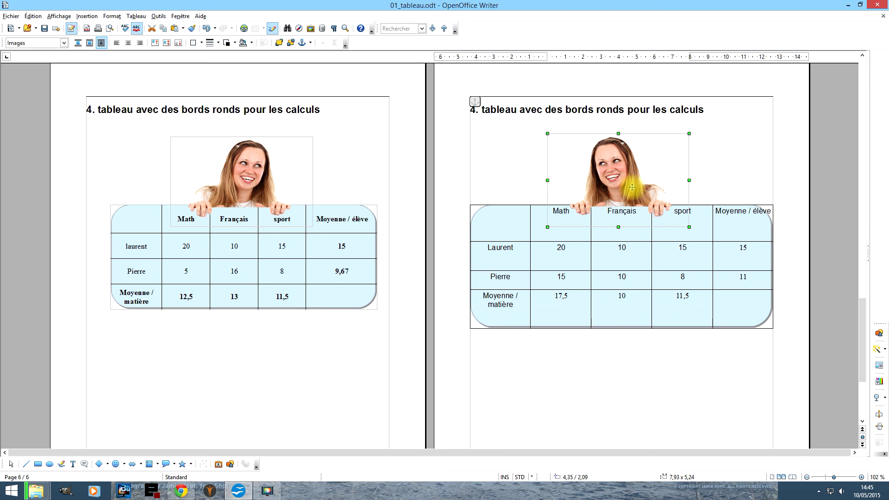
pyautogui.click(767, 148)
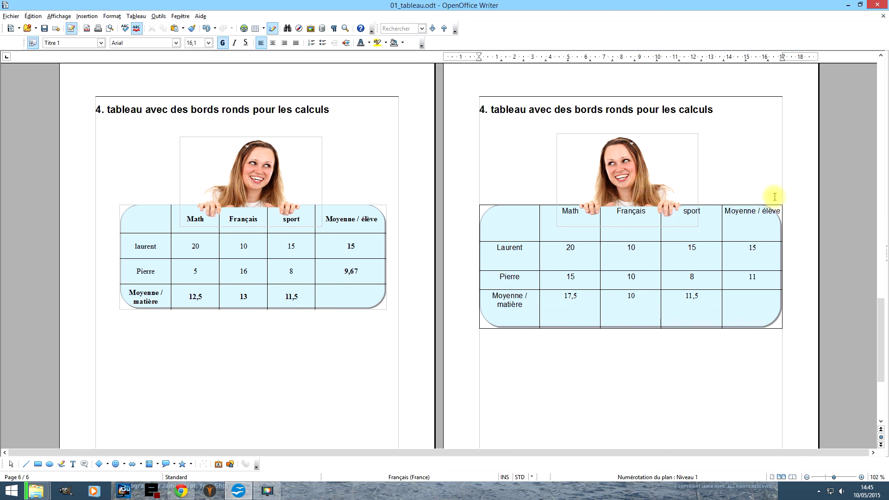
# - Make the header cells B1:E1 of the grade table bold and centre them vertically
pyautogui.keyDown('shift'); pyautogui.click(556, 232); pyautogui.keyUp('shift')
pyautogui.hotkey('ctrl', 'g')
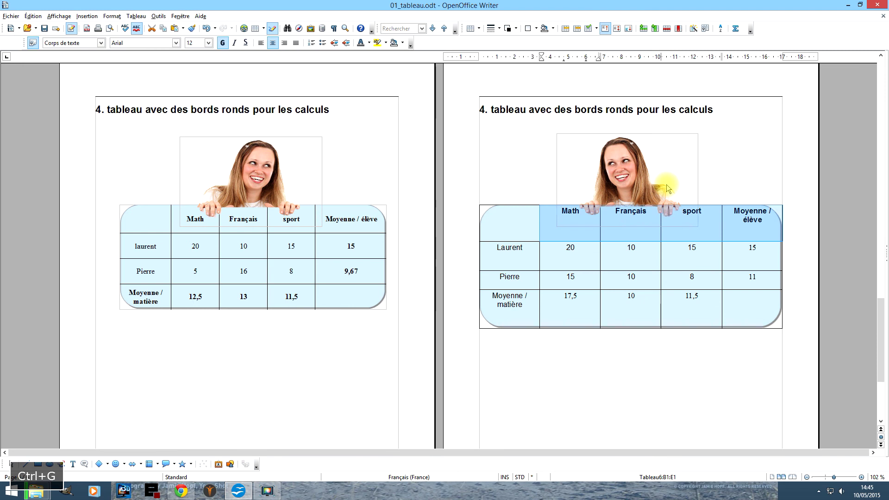
pyautogui.click(617, 28)
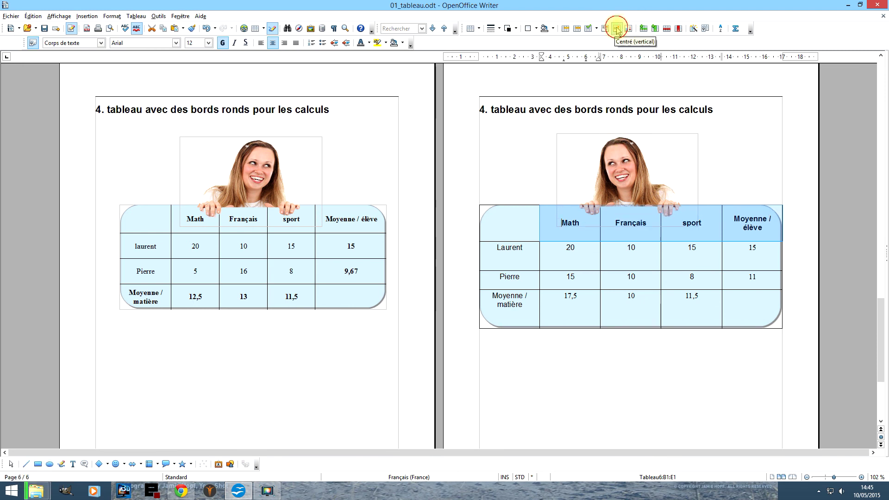
# - Bold the row labels in A2:A4 and the subject averages in B4:D4, centring those averages vertically
pyautogui.moveTo(510, 252); pyautogui.dragTo(513, 316)
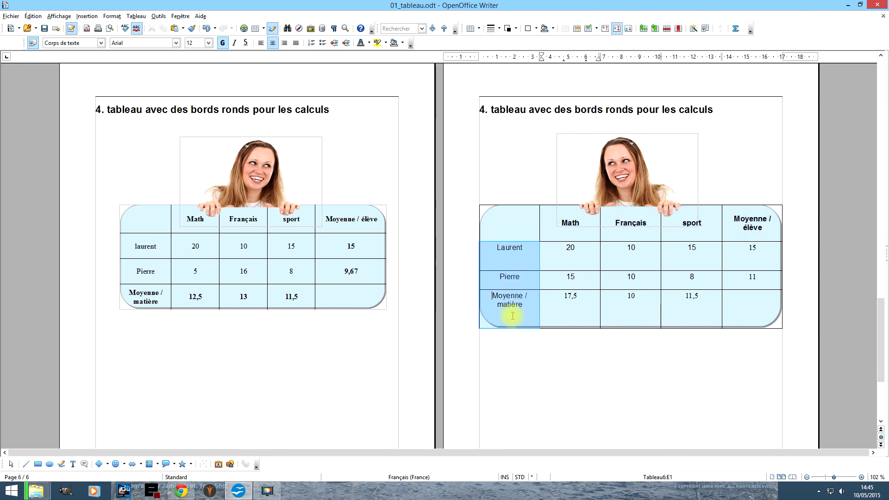
pyautogui.hotkey('ctrl', 'g')
pyautogui.moveTo(579, 306); pyautogui.dragTo(684, 301)
pyautogui.hotkey('ctrl', 'g')
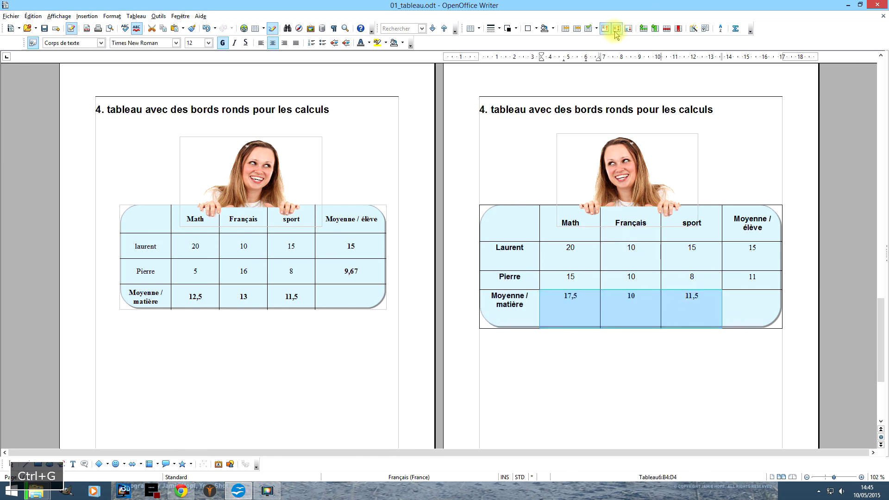
pyautogui.click(617, 29)
pyautogui.click(735, 114)
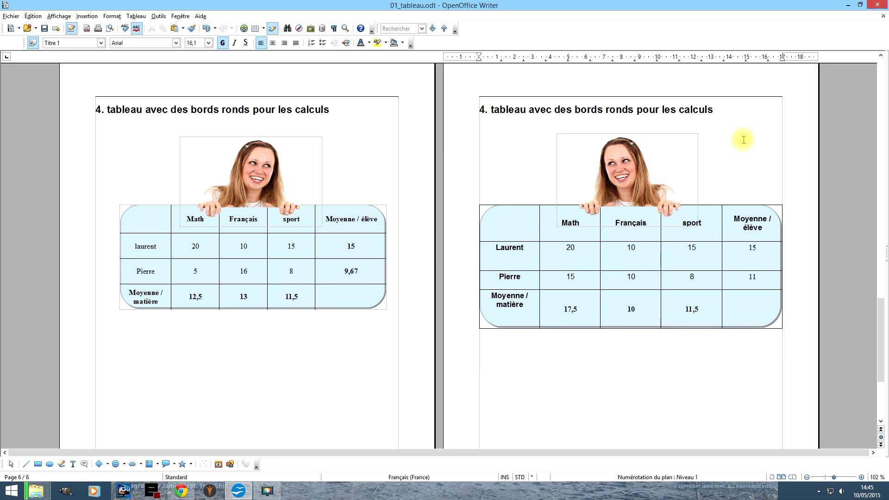
pyautogui.moveTo(695, 314)
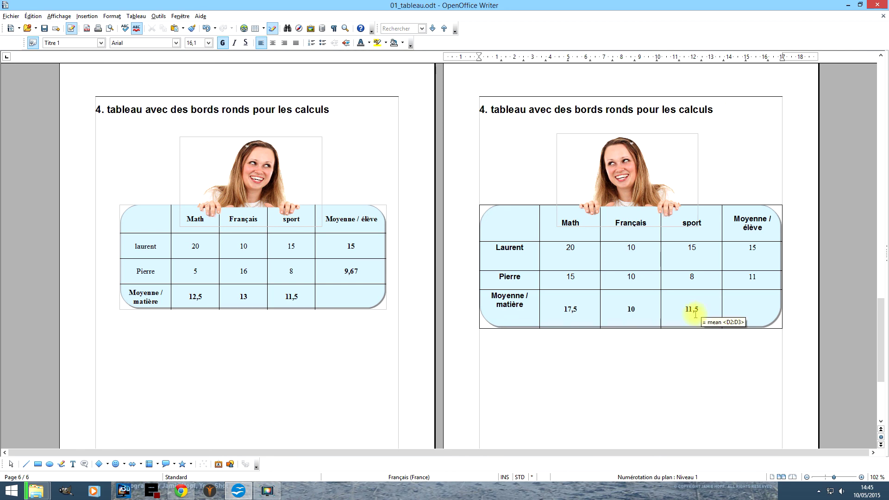
pyautogui.click(740, 301)
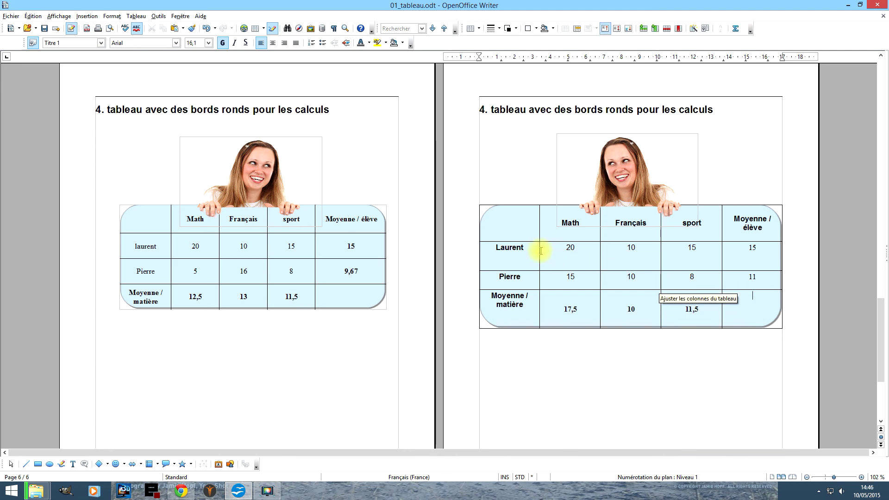
pyautogui.scroll(15, 794, 298)
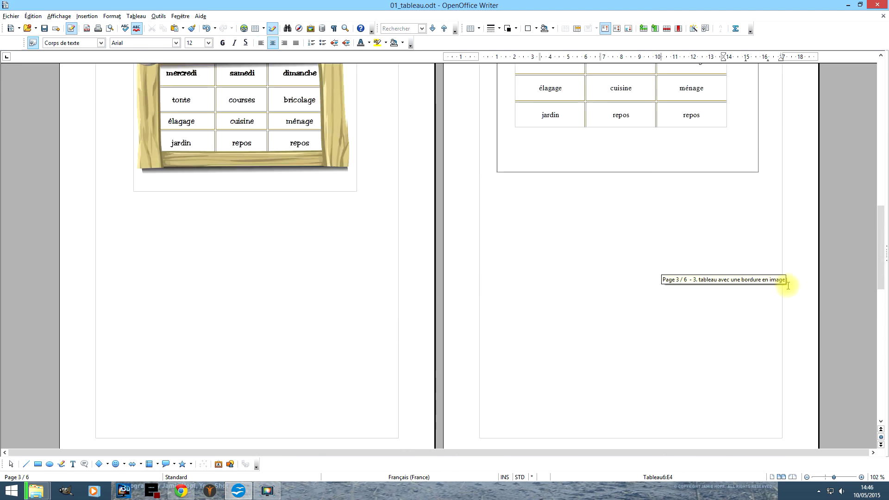
pyautogui.scroll(-5, 784, 279)
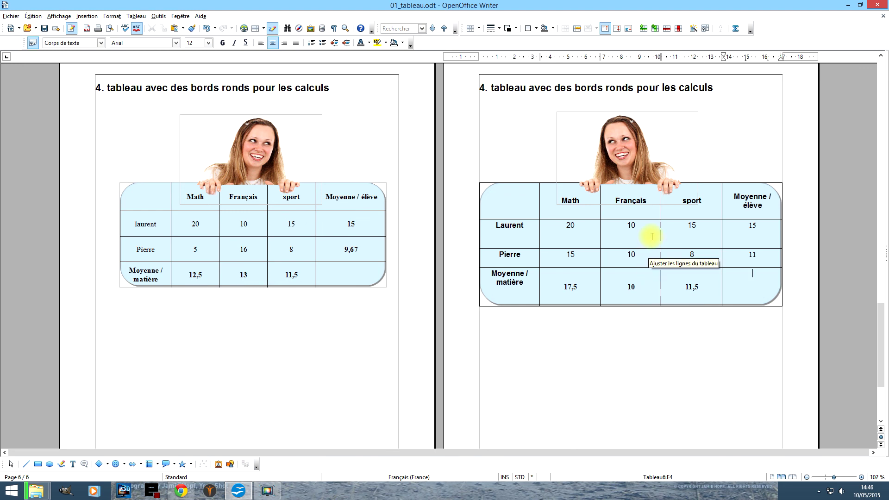
pyautogui.click(643, 284)
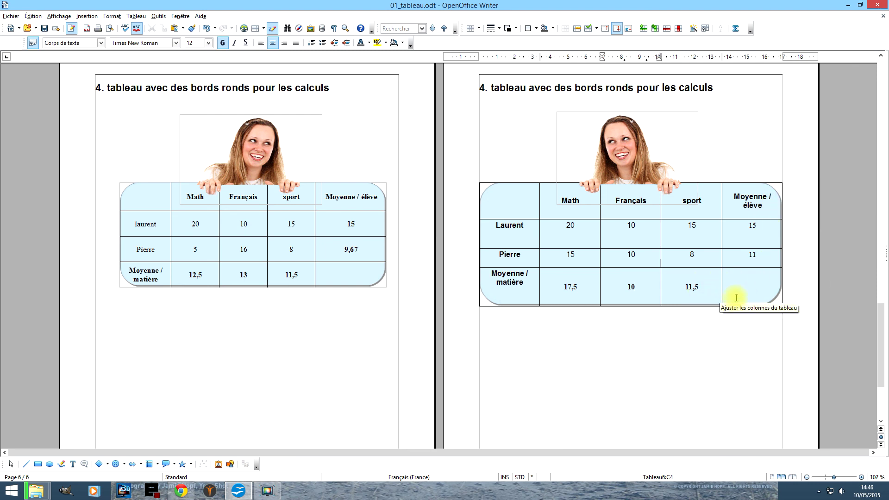
# - Remove the outer border lines of the whole grade table A1:E4, keeping its inner grid lines
pyautogui.click(751, 286)
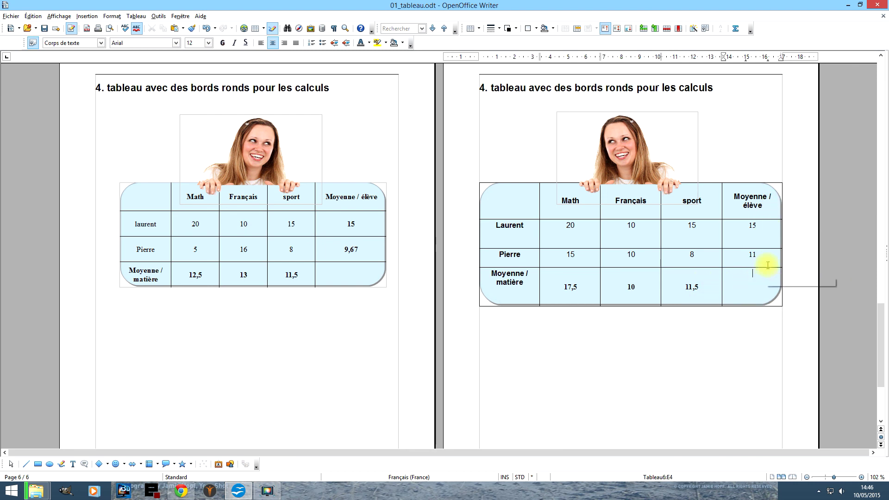
pyautogui.keyDown('shift'); pyautogui.click(513, 199); pyautogui.keyUp('shift')
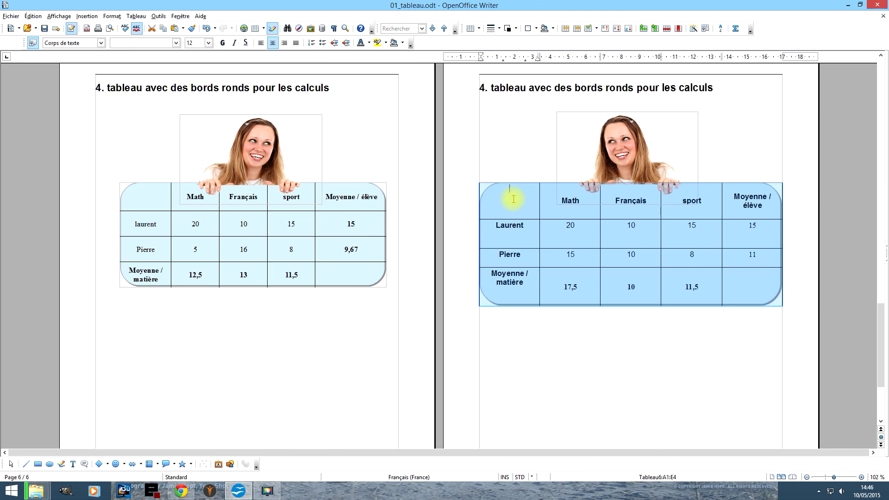
pyautogui.rightClick(513, 199)
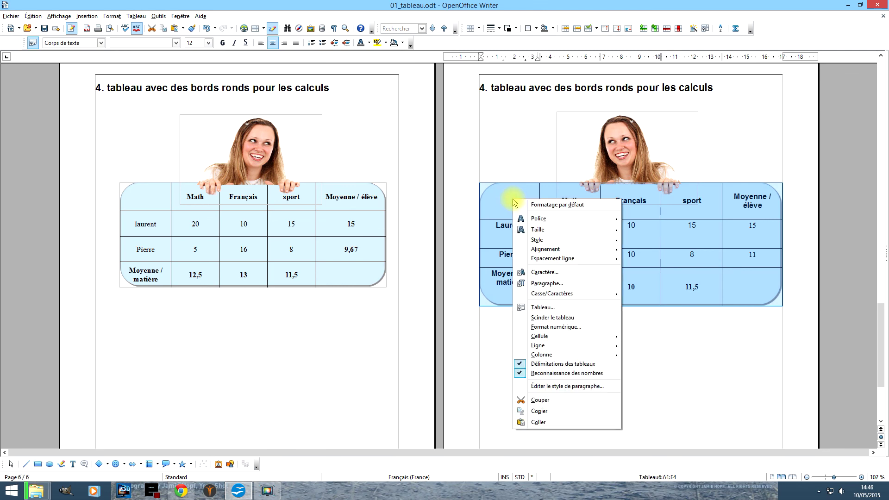
pyautogui.click(572, 309)
pyautogui.click(592, 202)
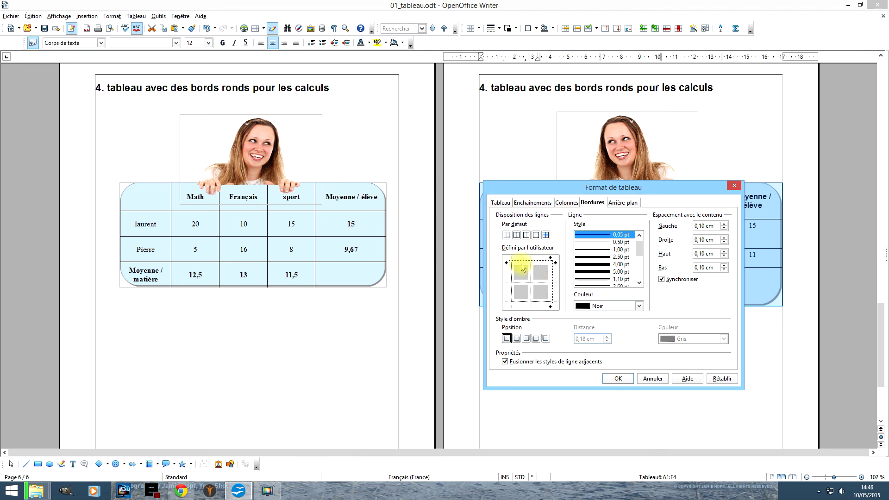
pyautogui.click(510, 300)
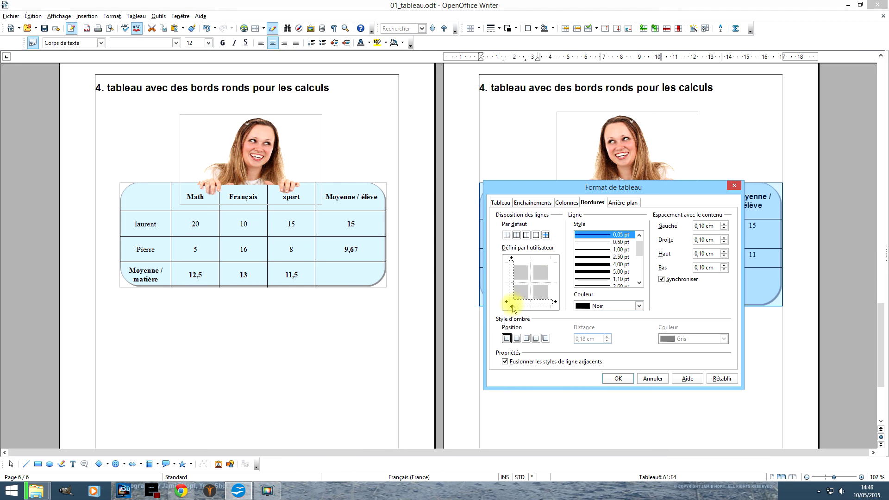
pyautogui.click(618, 378)
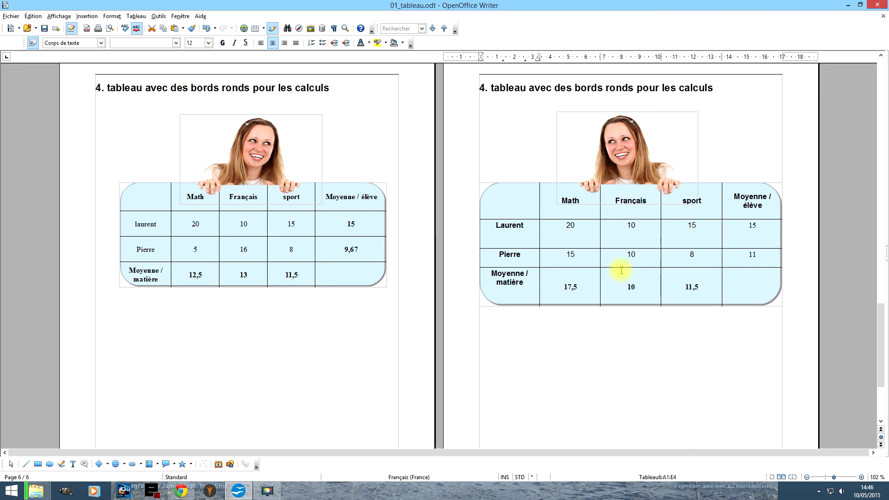
# - Compare the recreated tables with the sample tables across all pages in the page preview, and return to editing
pyautogui.click(112, 29)
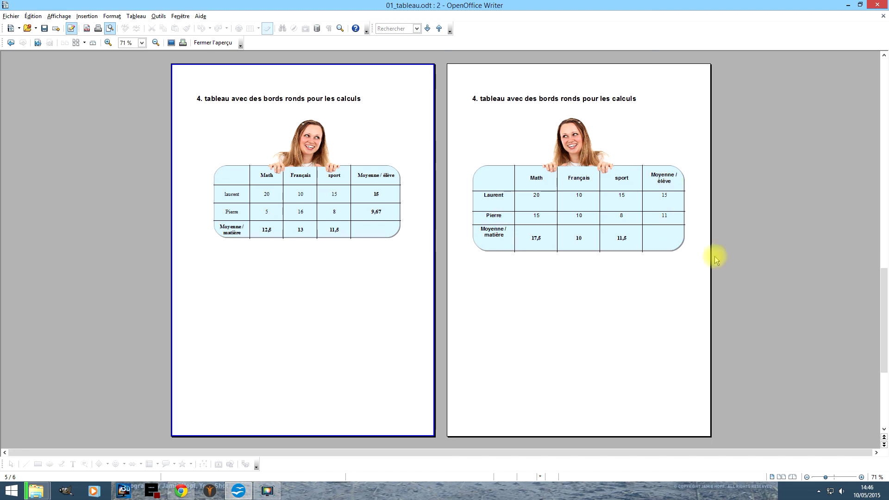
pyautogui.scroll(1, 679, 263)
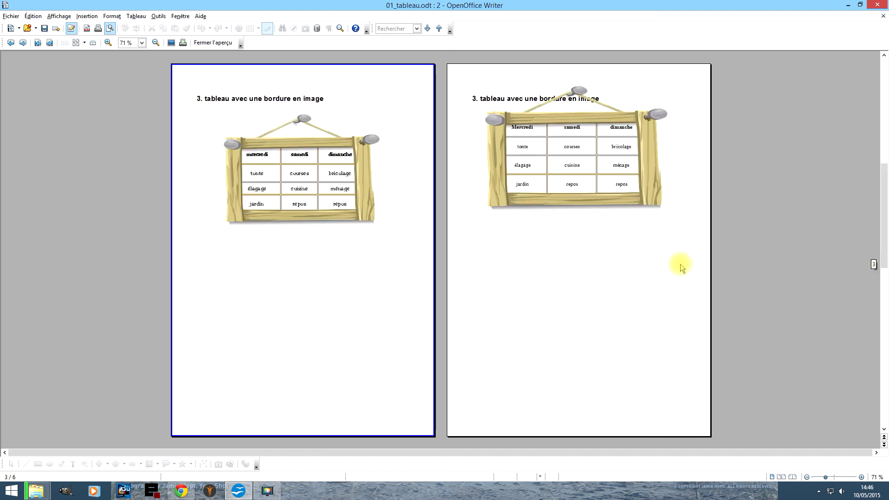
pyautogui.scroll(1, 680, 264)
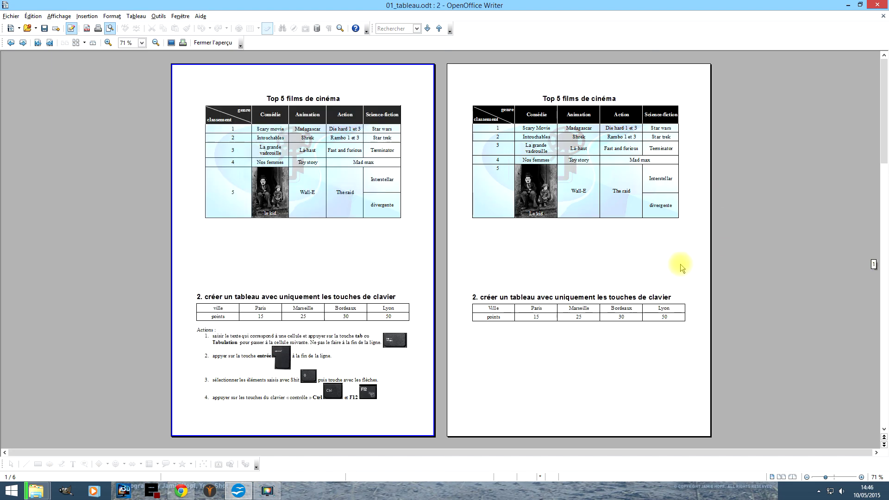
pyautogui.scroll(-2, 680, 264)
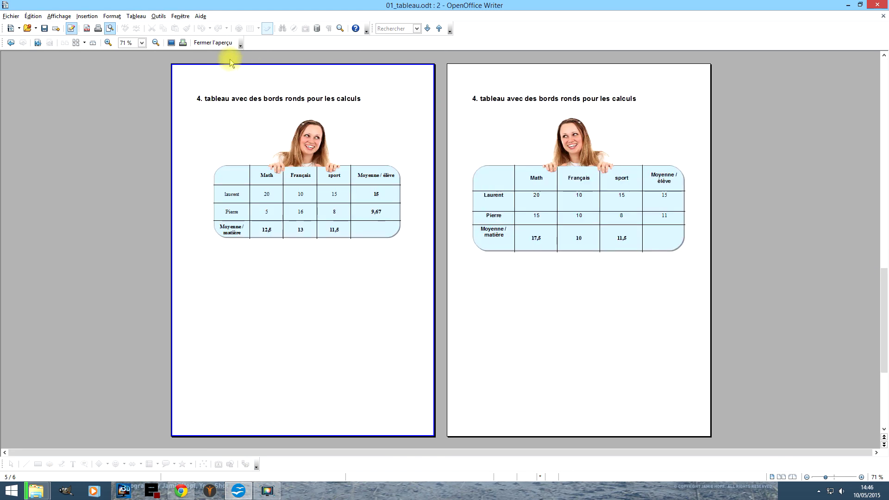
pyautogui.click(215, 43)
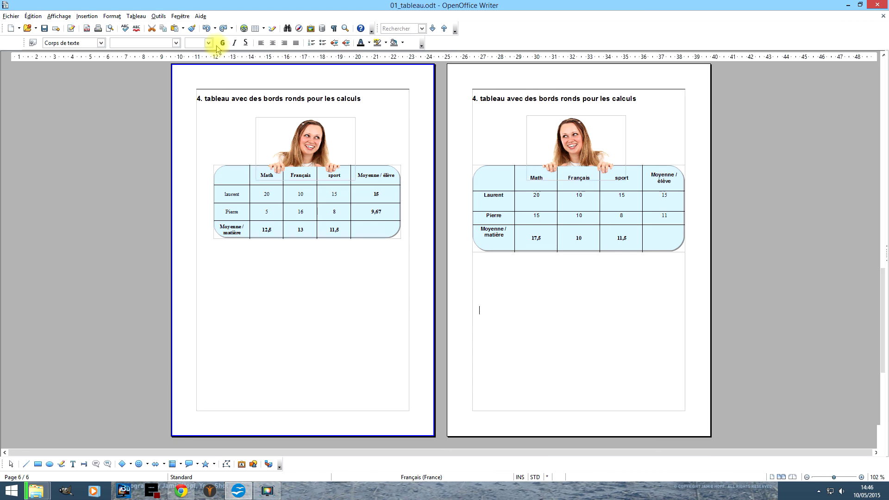
pyautogui.click(772, 304)
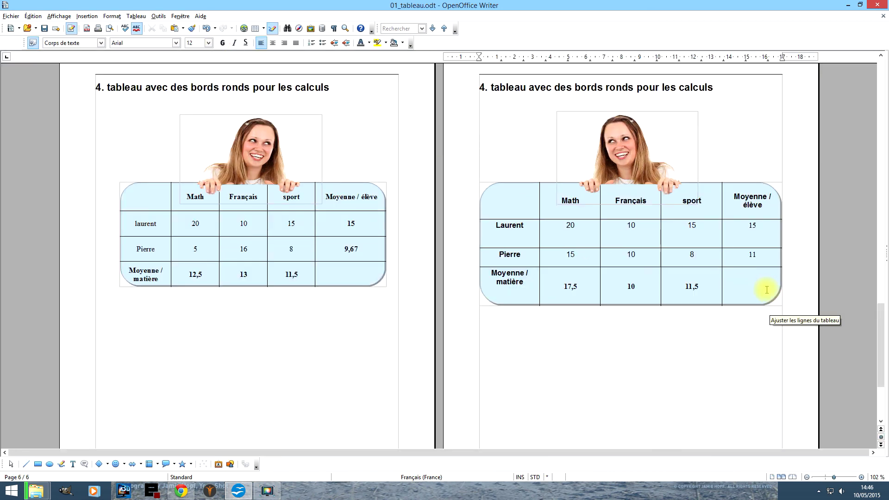